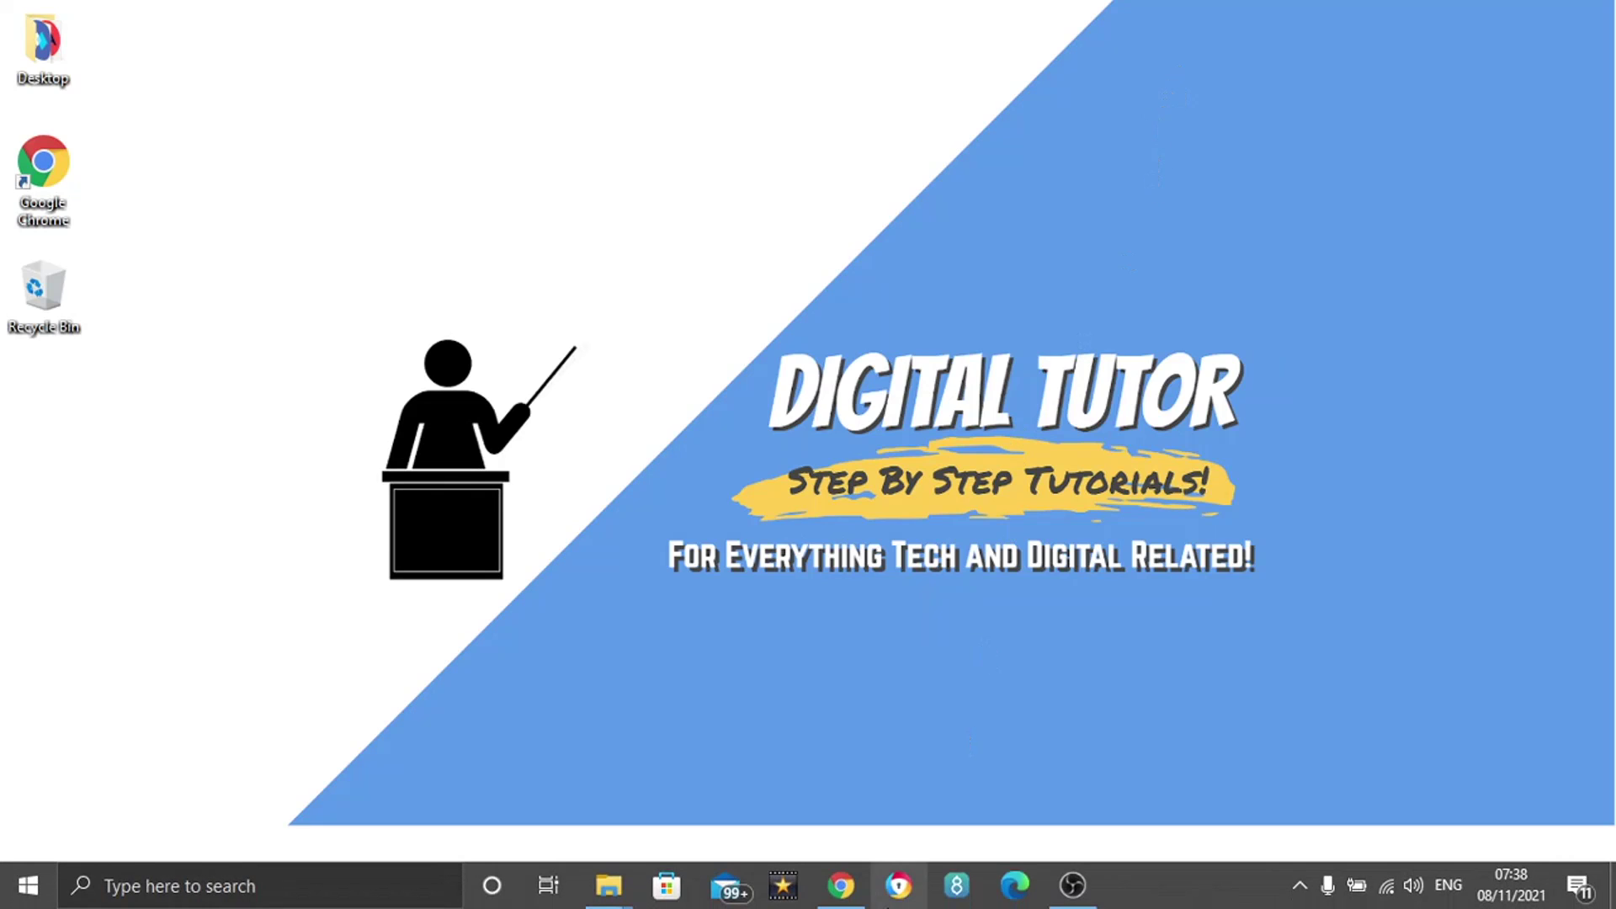
Switch to Chrome and open the Discord web app from the Discord home page
click(862, 894)
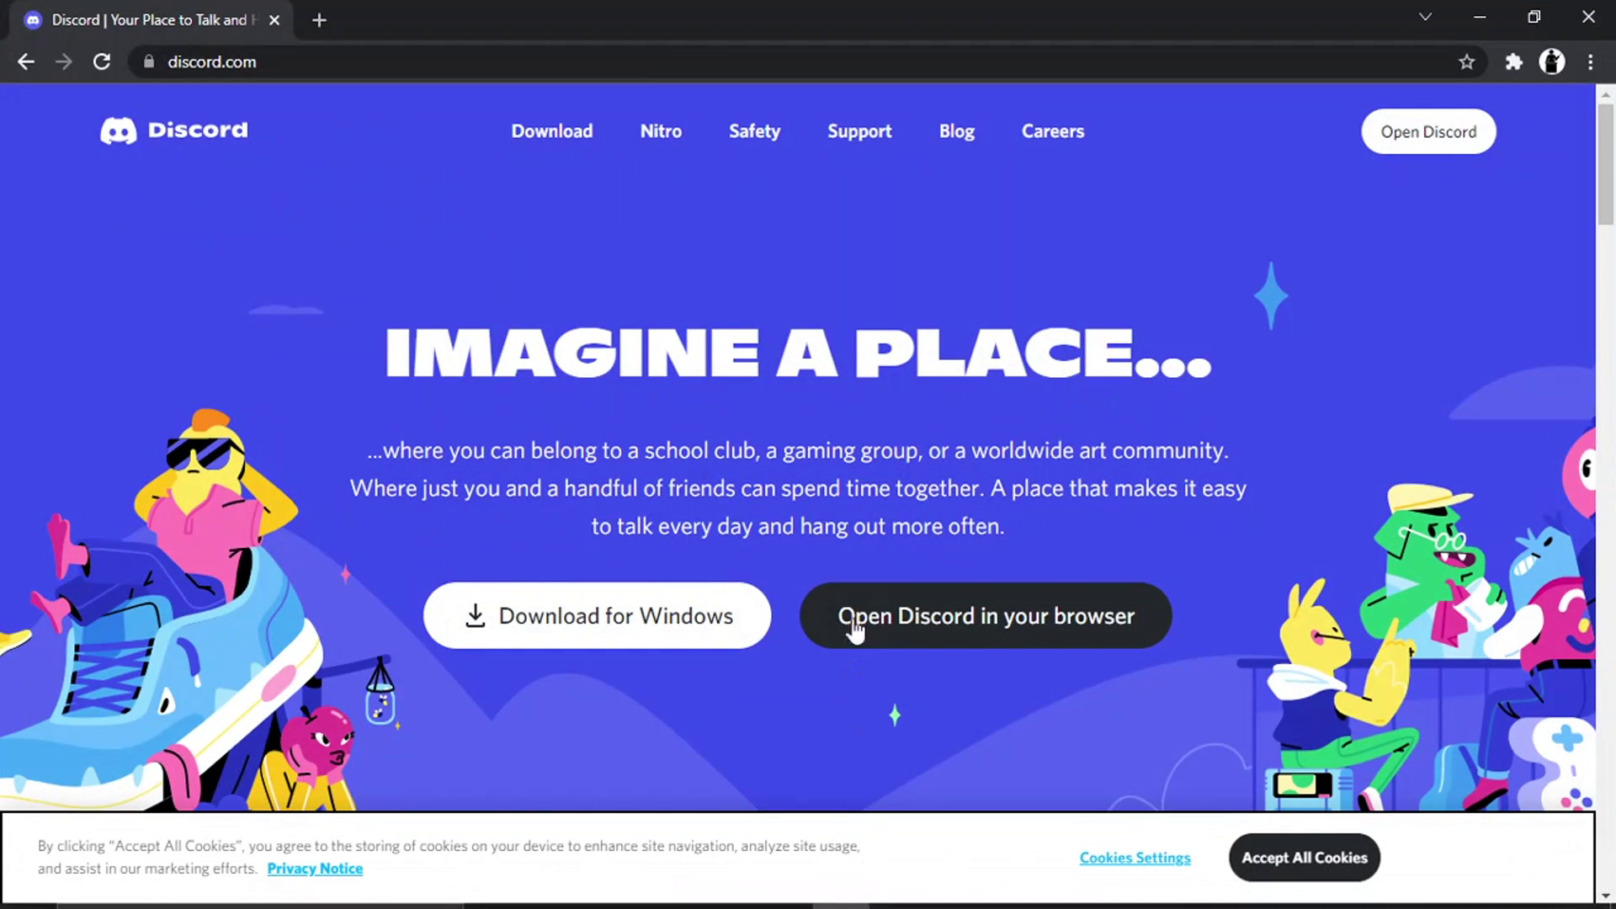
click(1397, 154)
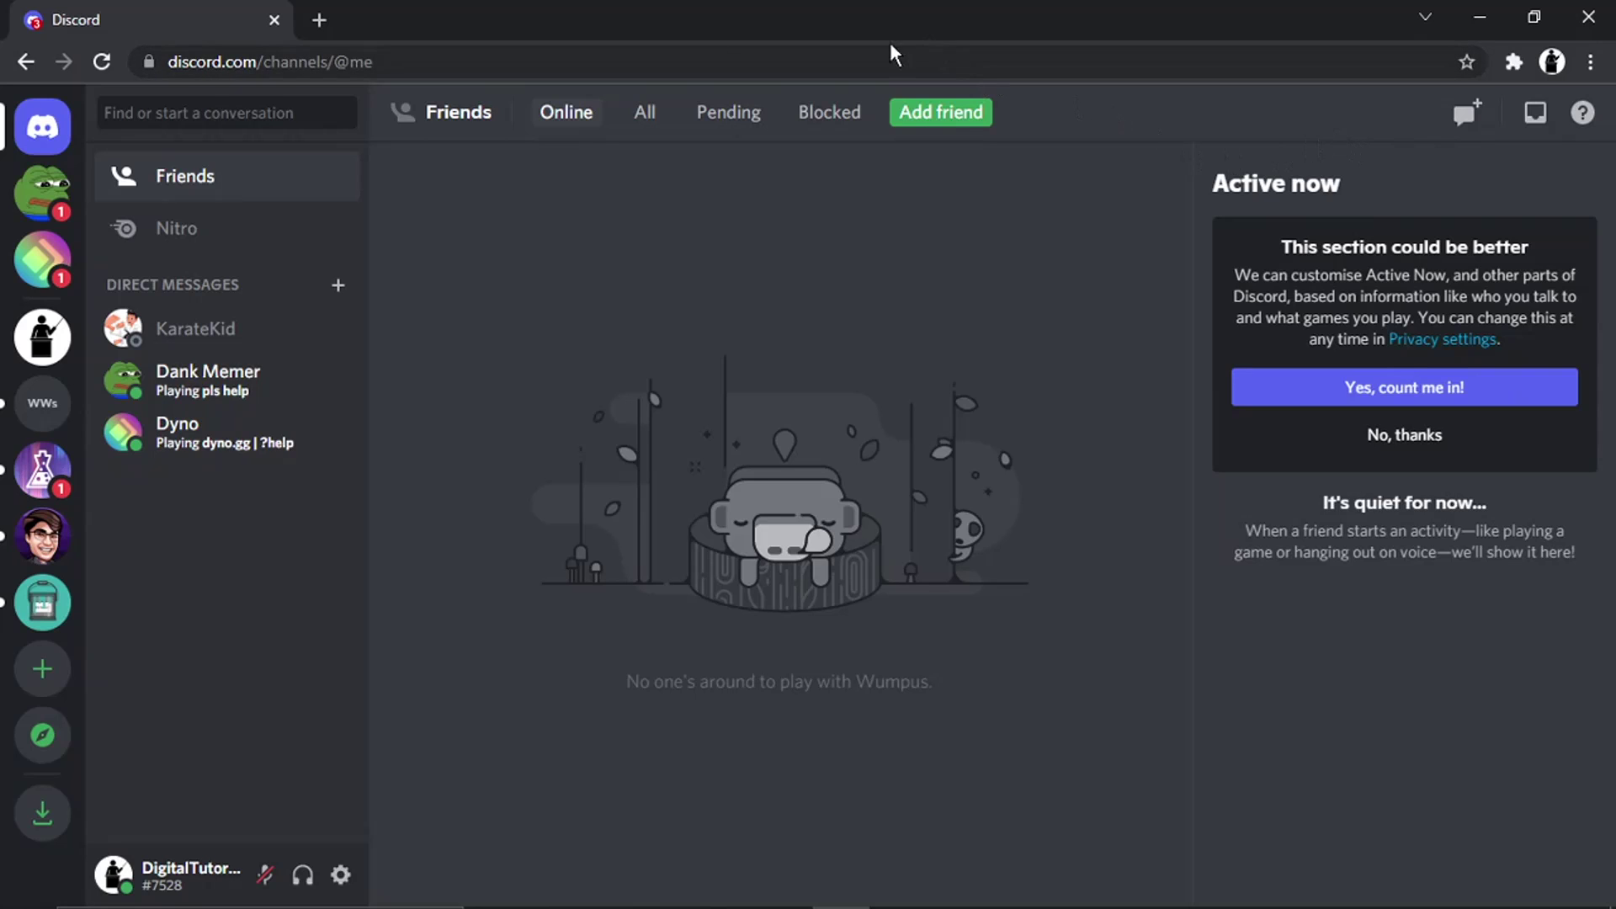
Load carl.gg in a new tab and log in with Discord, authorising carl-bot to access the account
click(319, 20)
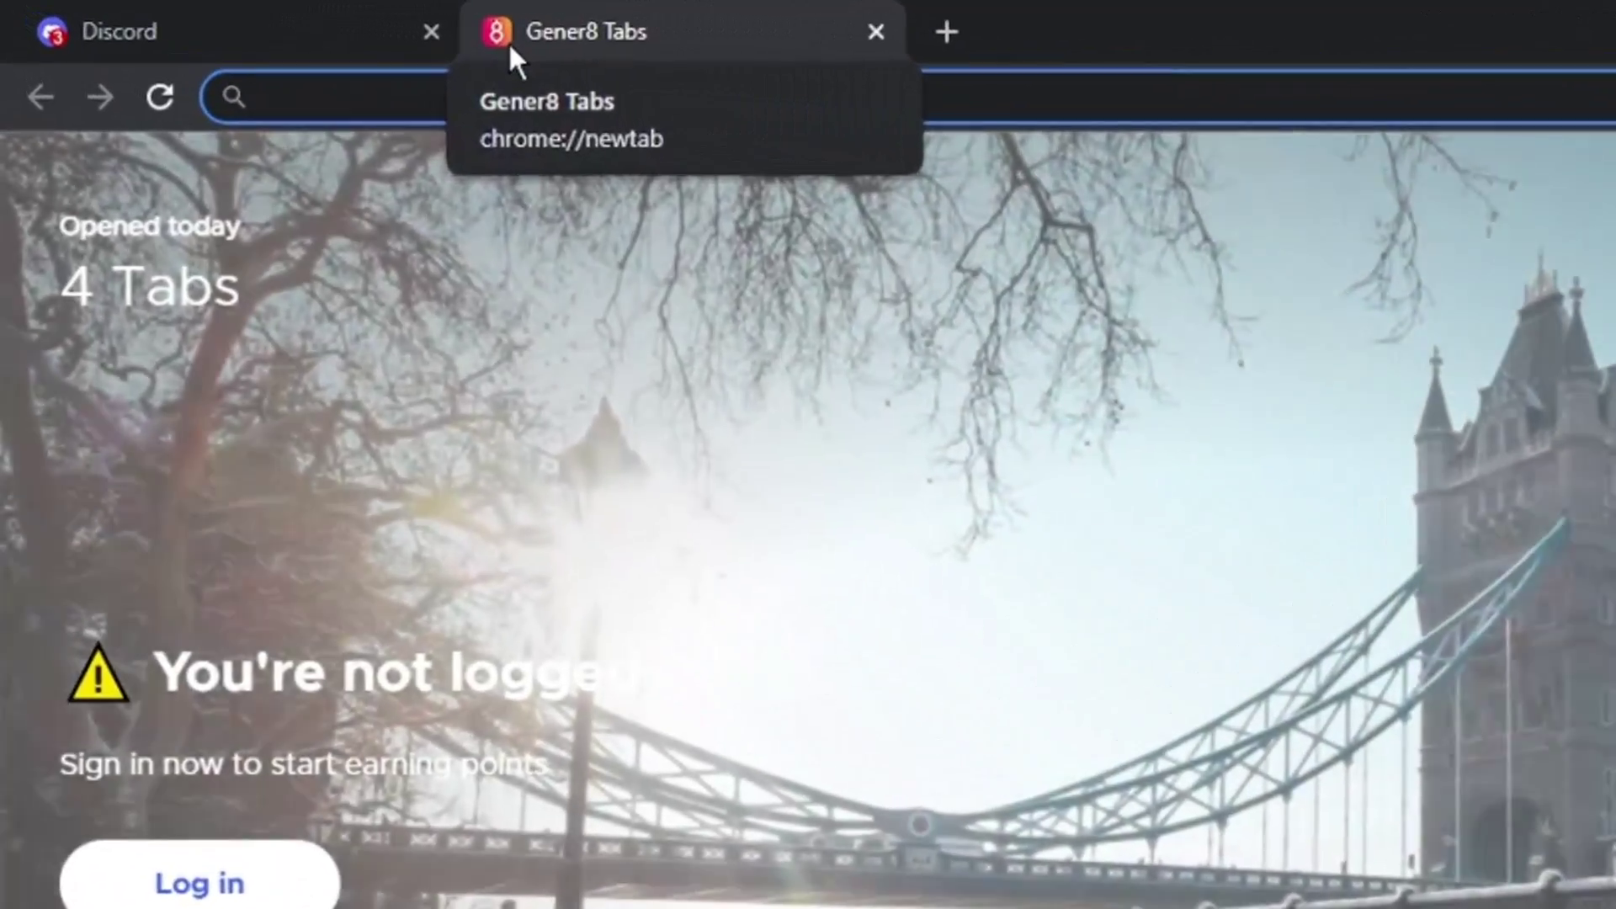
text(carl.)
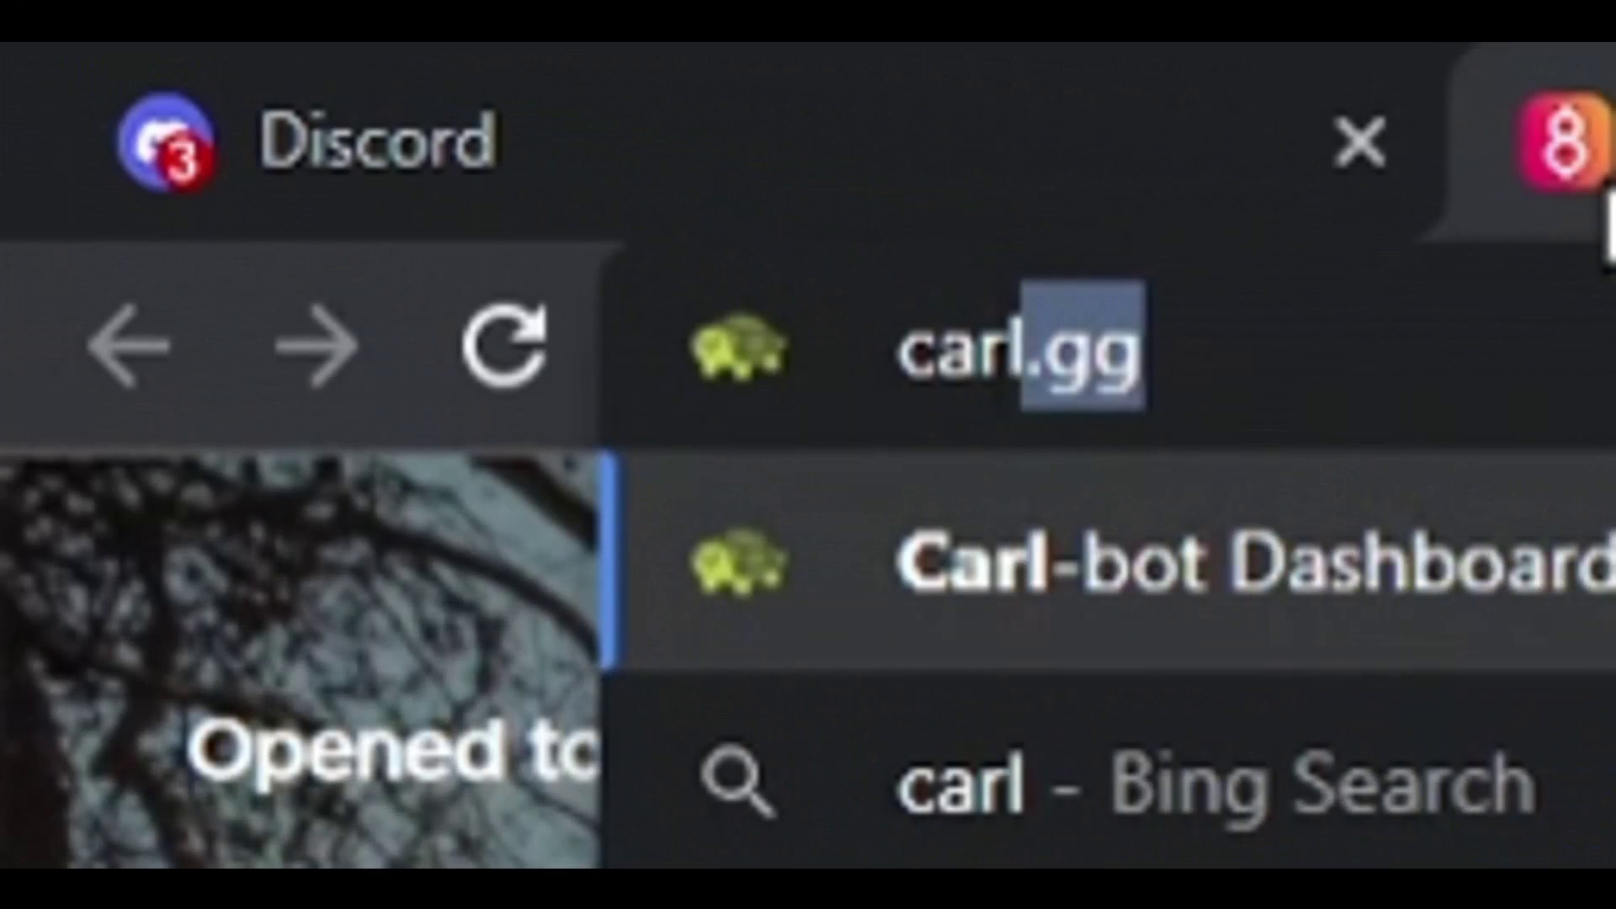
text(gg)
key(Return)
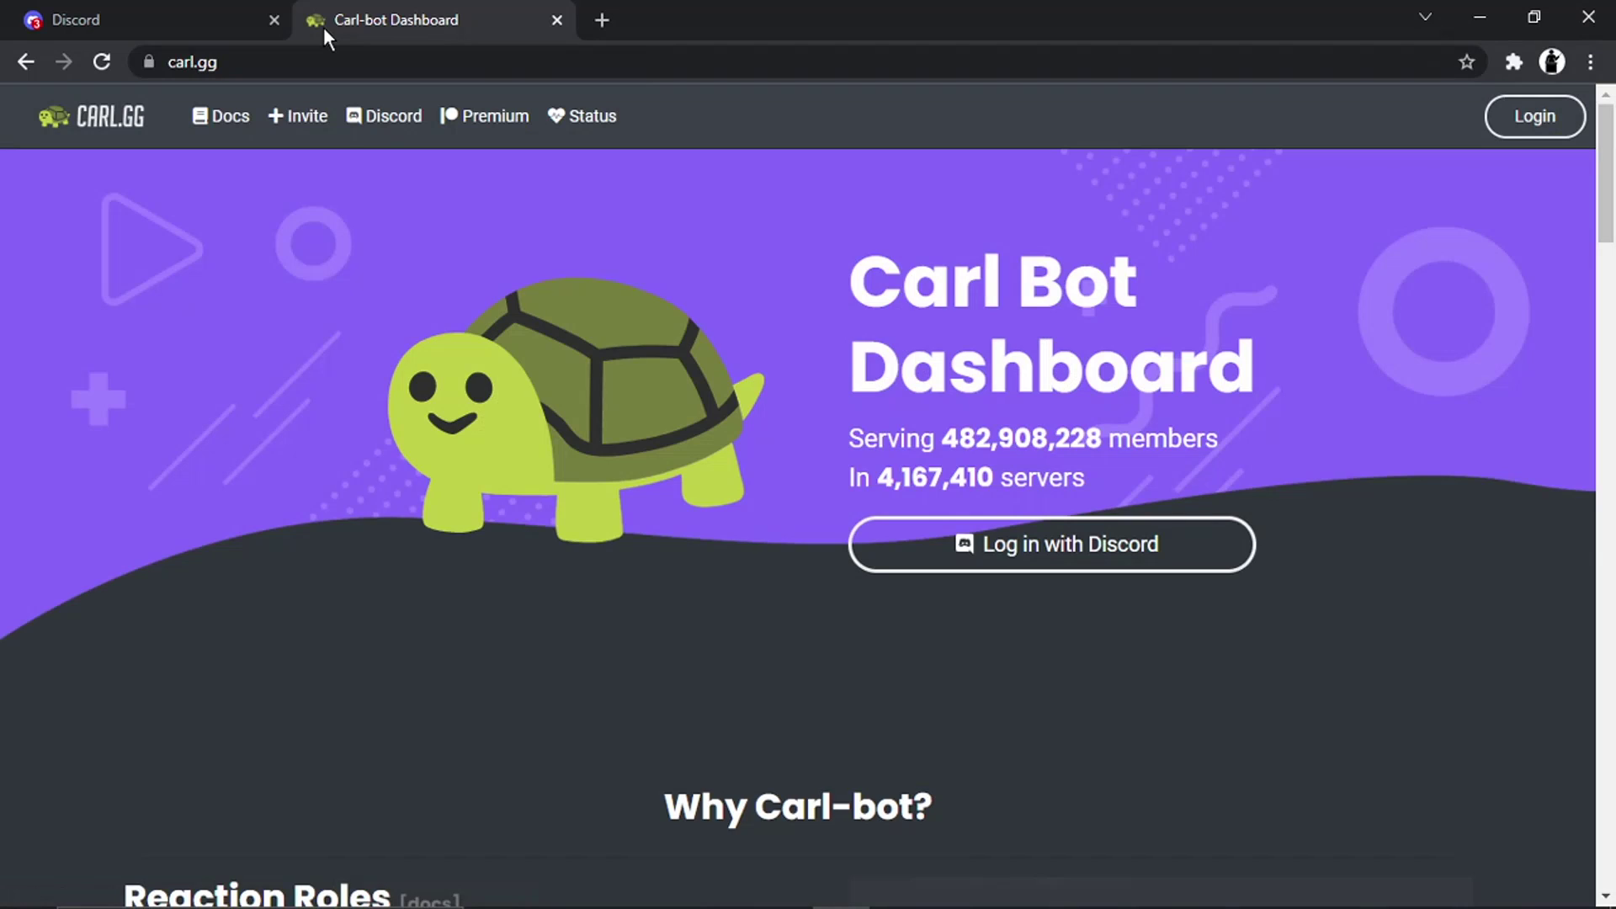
click(1069, 566)
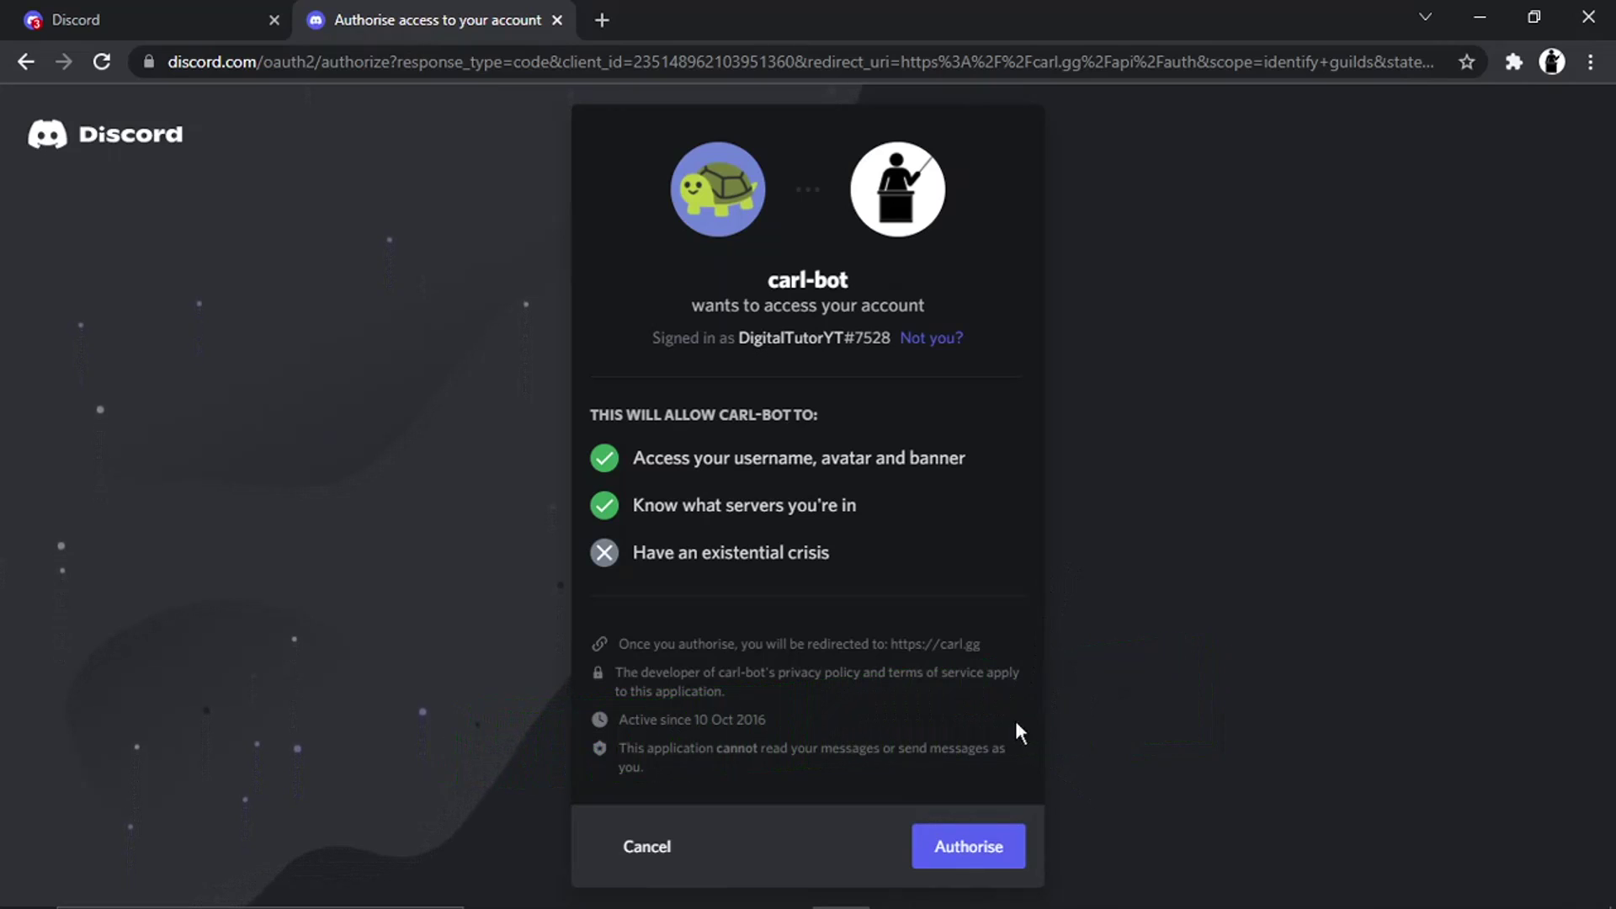
click(971, 858)
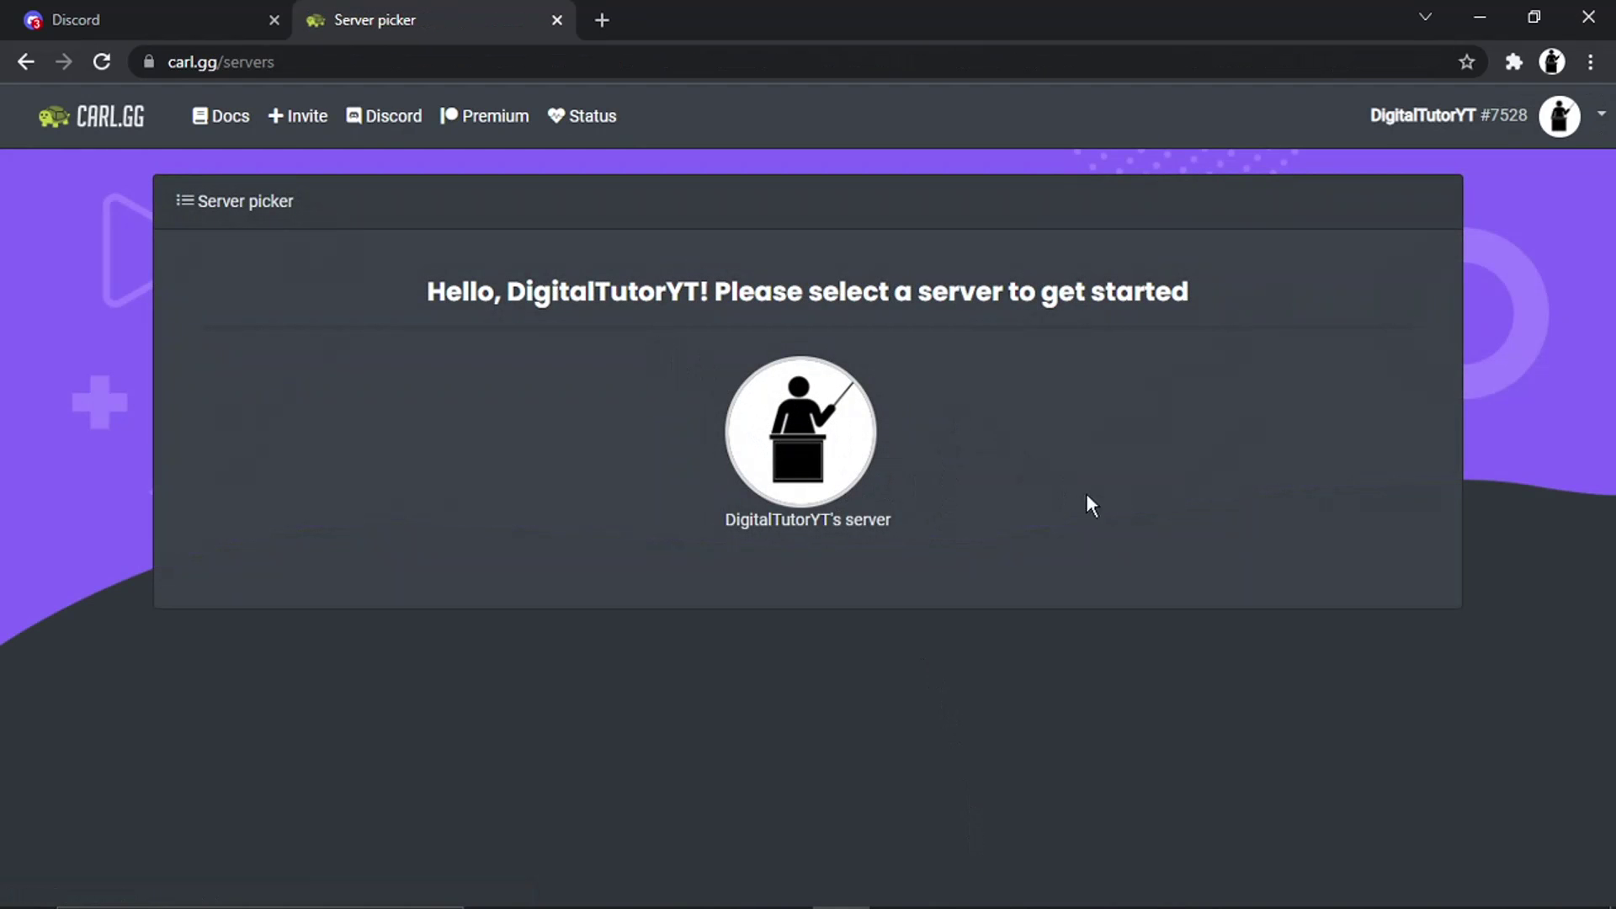
Add carl-bot to the account's own server, granting all requested permissions and completing the human verification
click(834, 407)
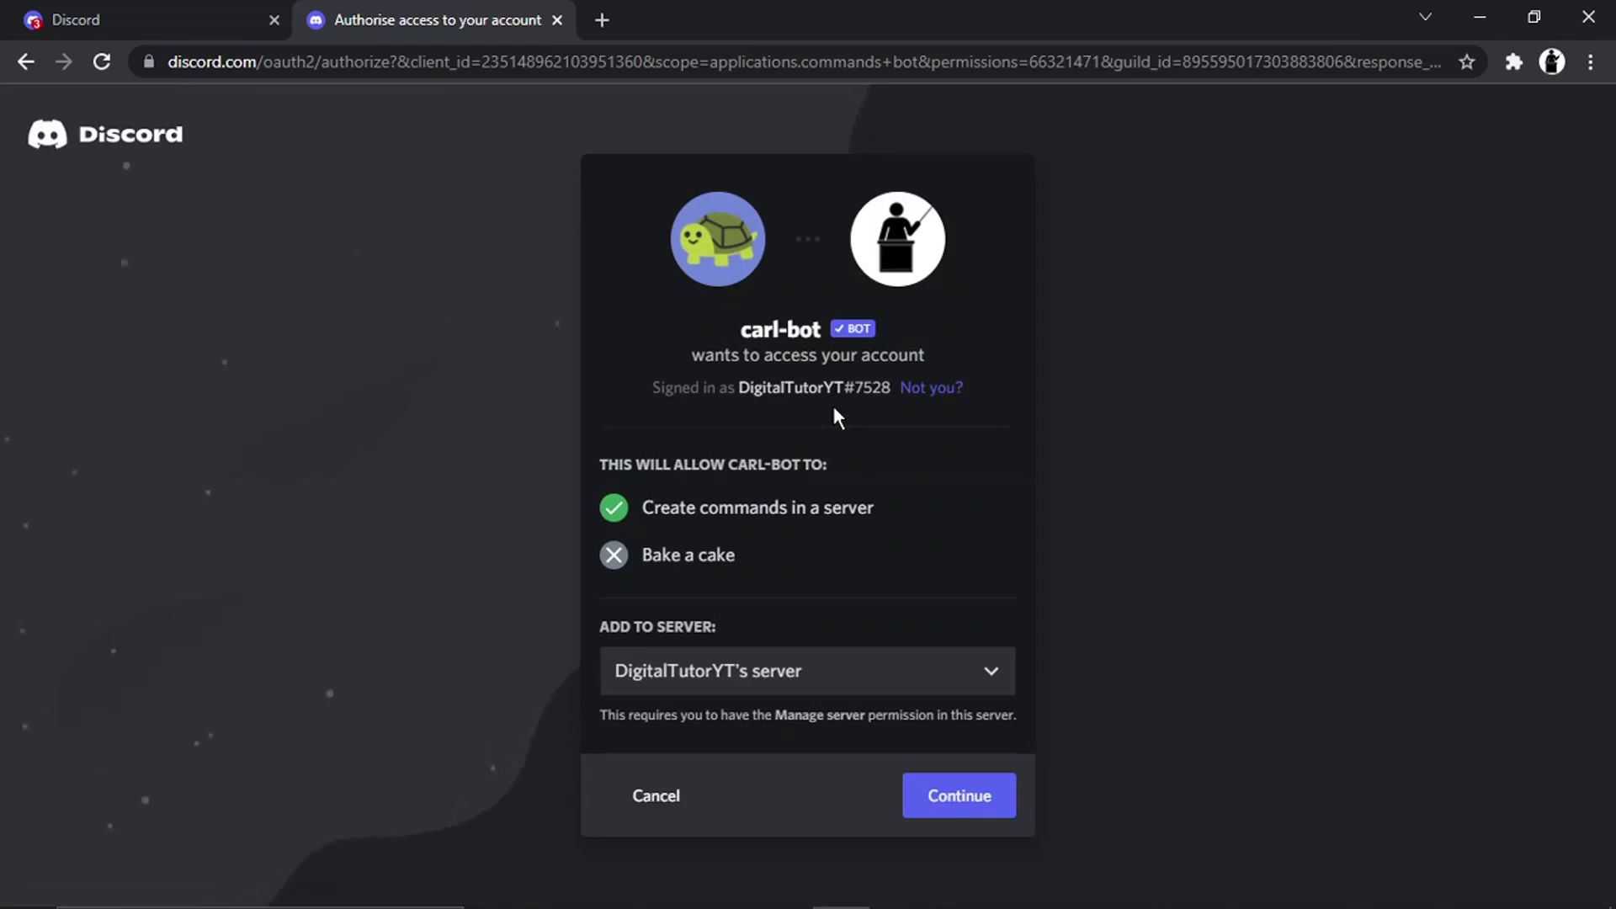
click(868, 692)
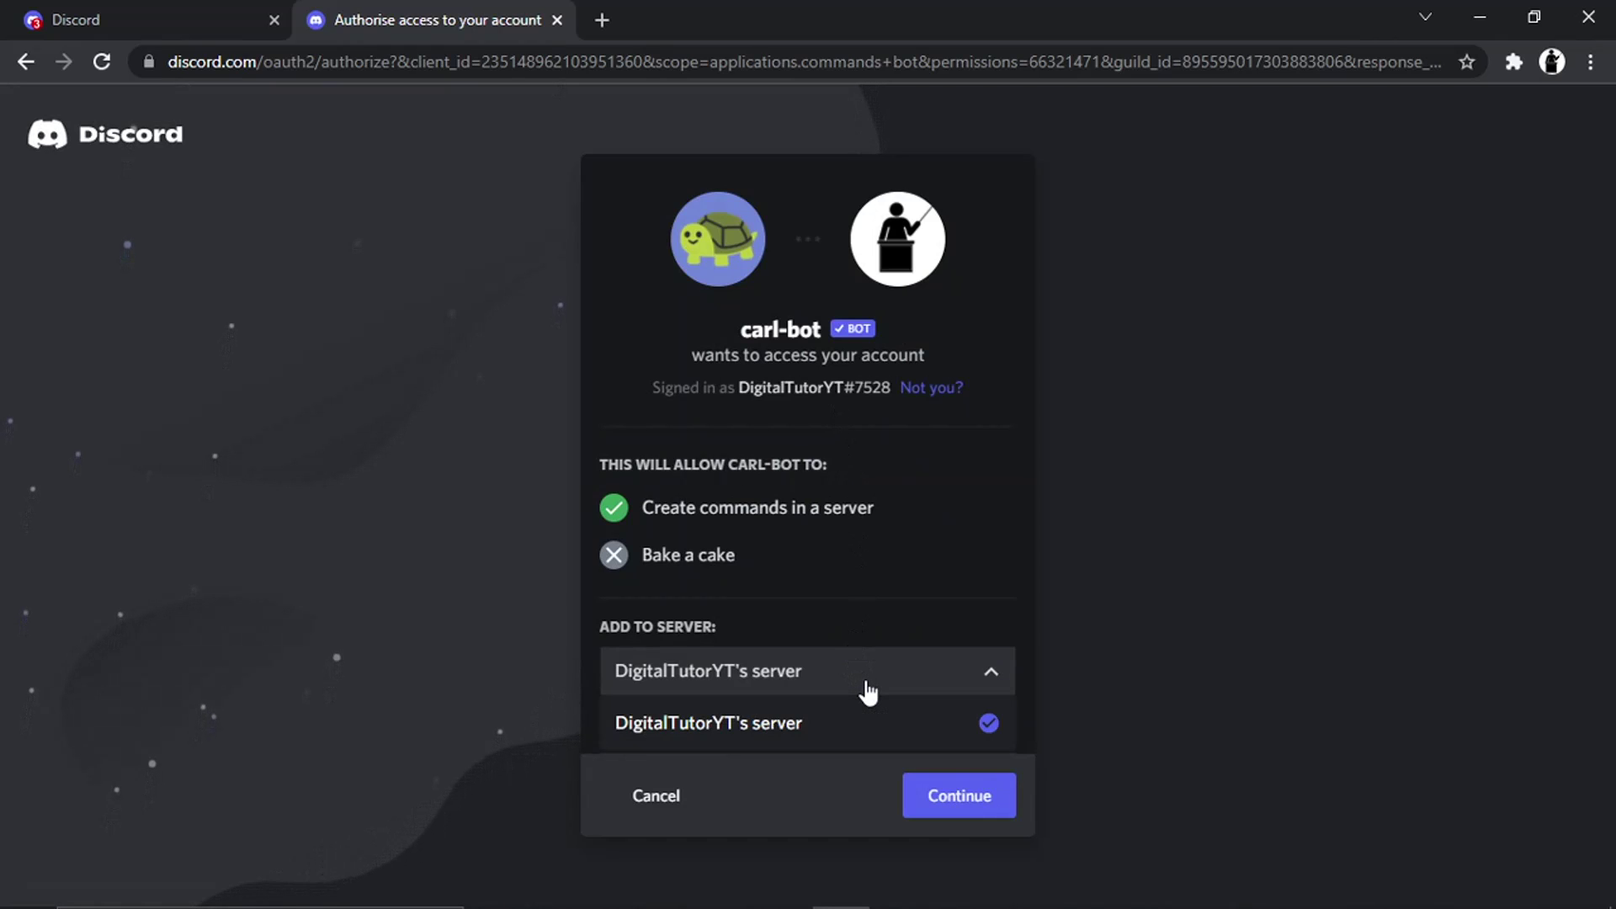
click(964, 799)
scroll(807, 496, down, 9)
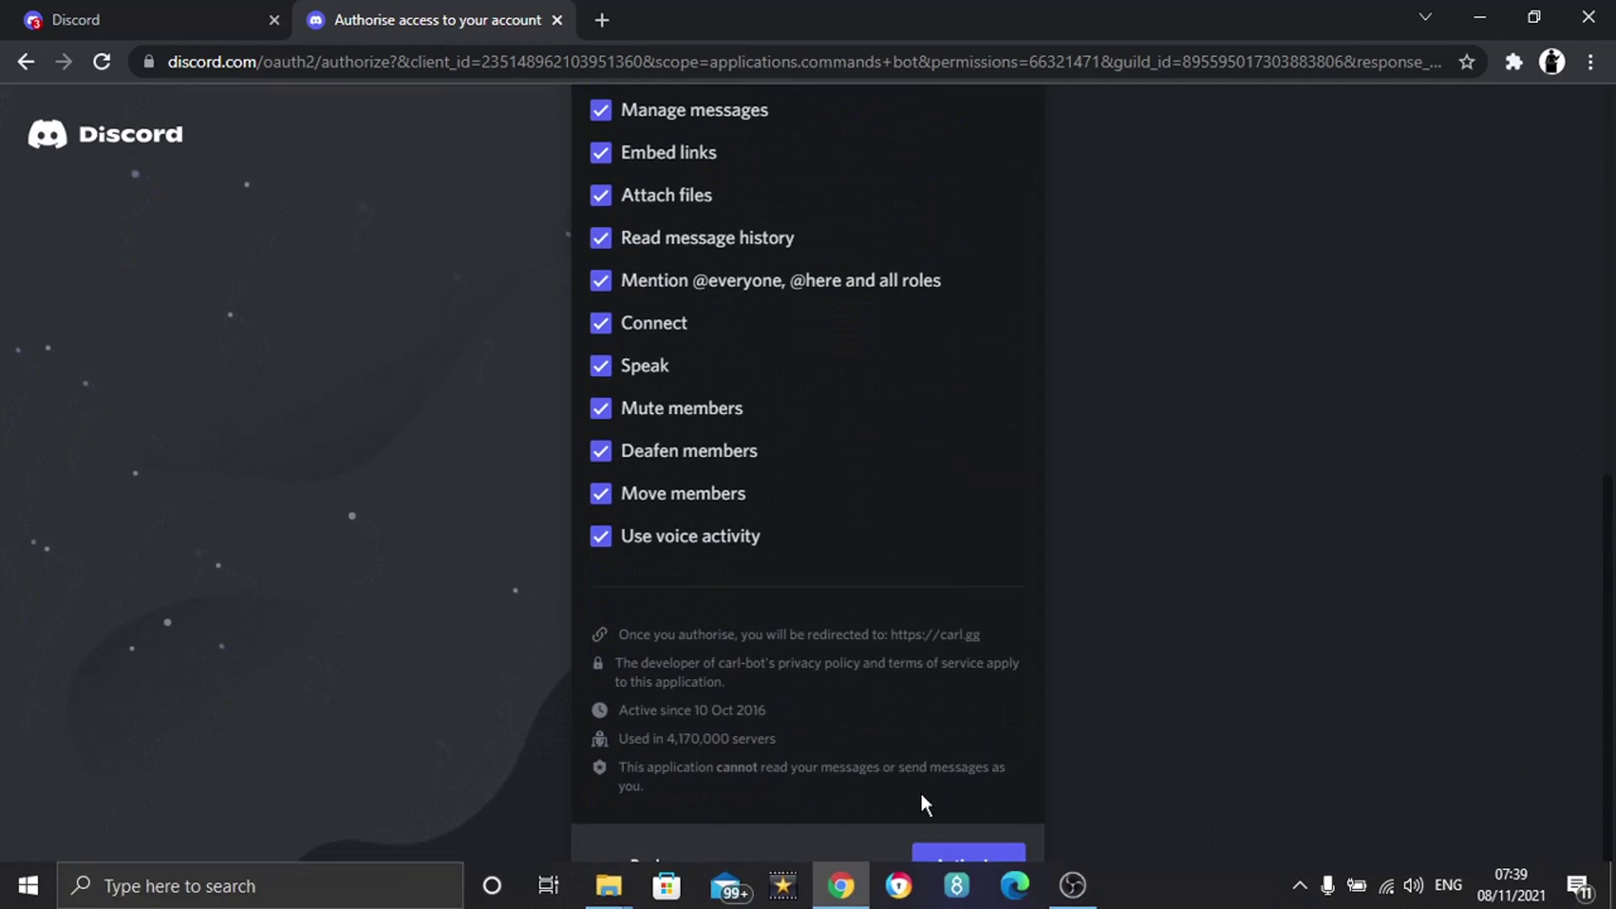
click(990, 864)
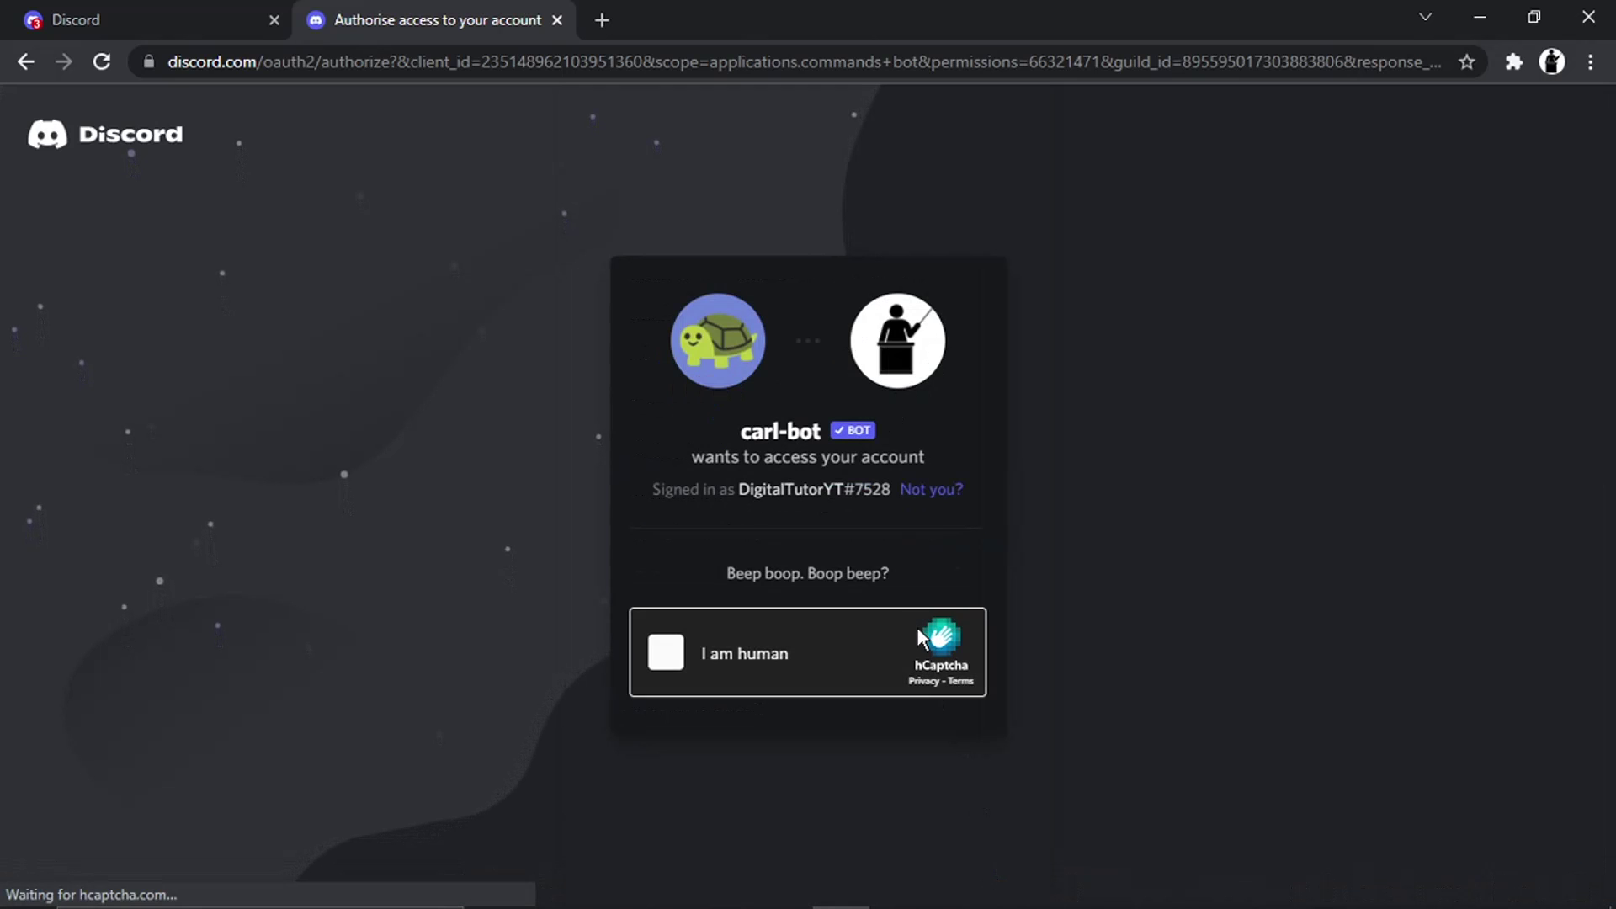
click(692, 653)
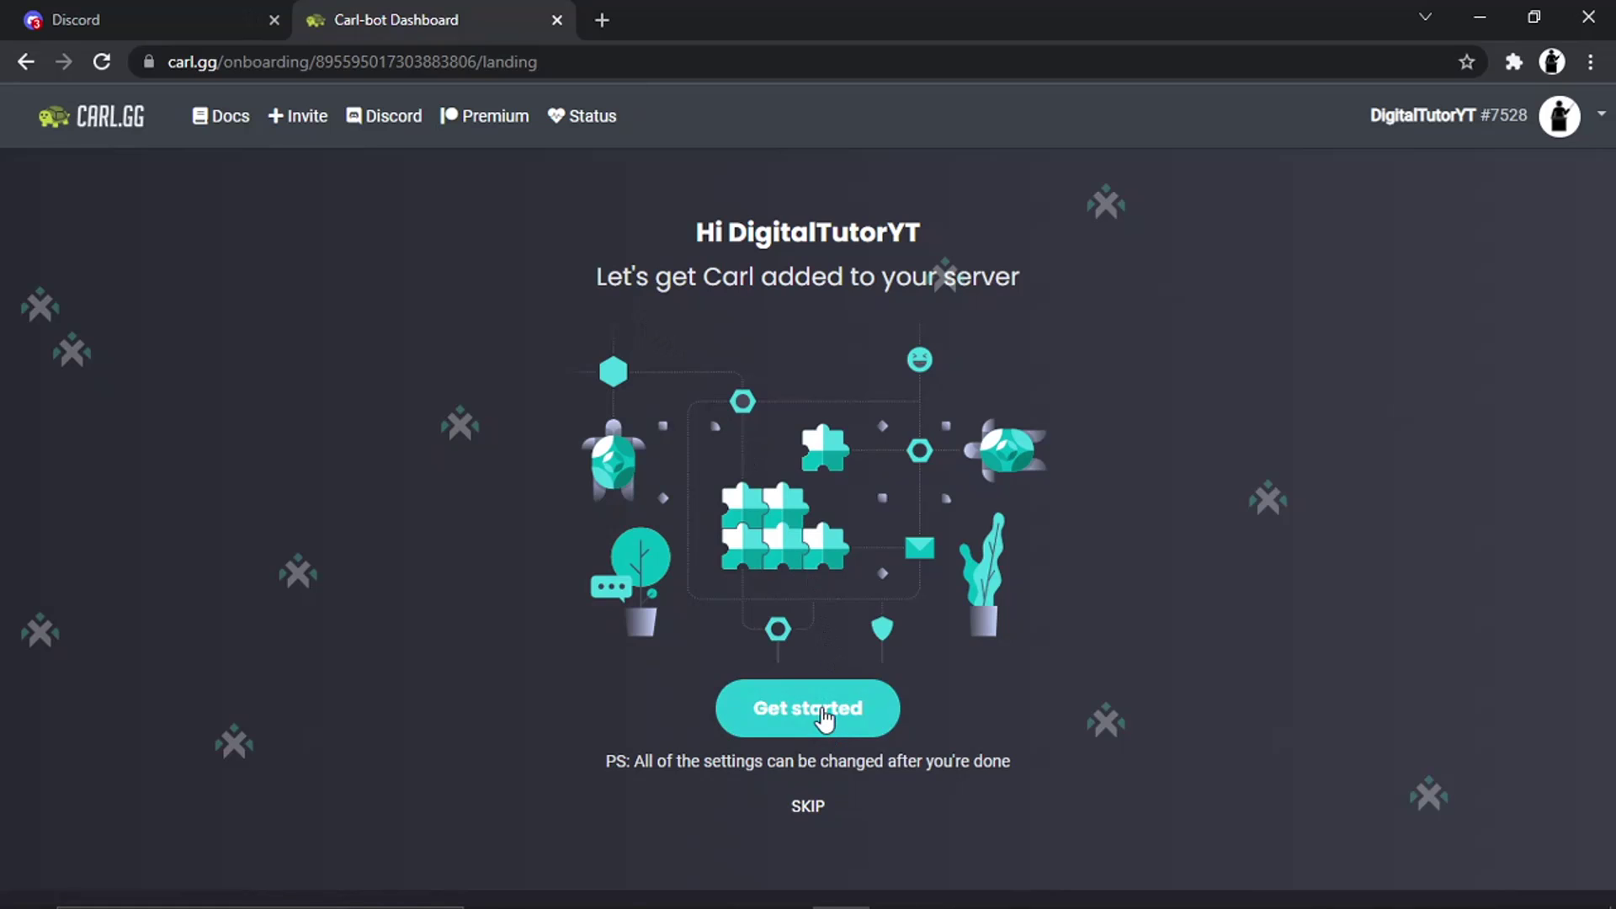
Start the Carl-bot setup, then return to Discord and open the server carl-bot was added to
click(801, 702)
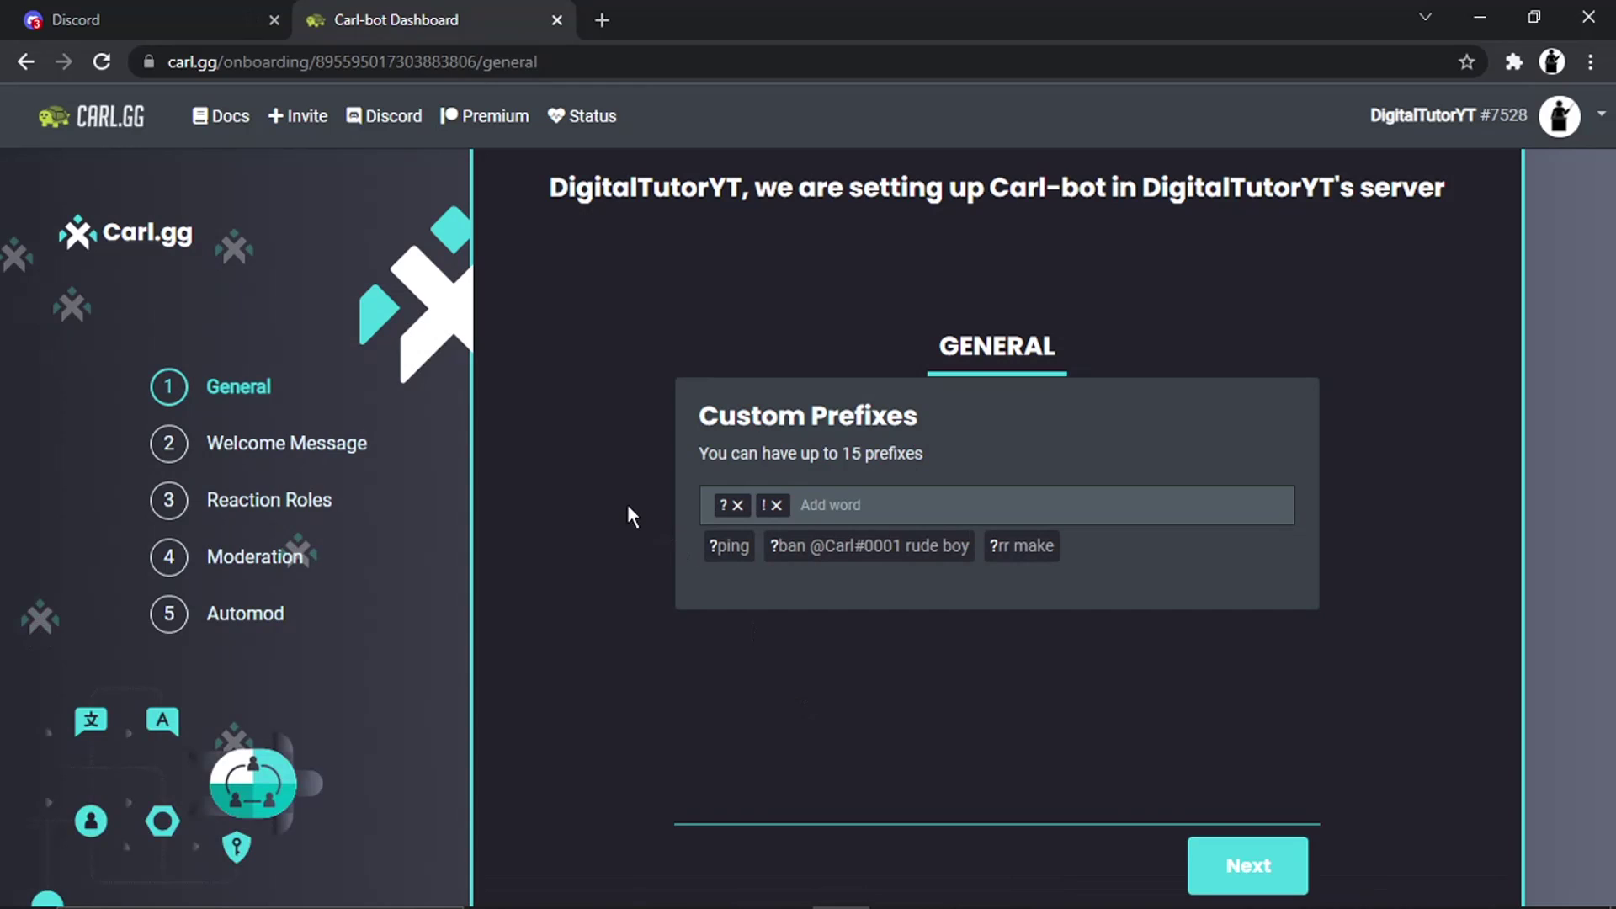
click(160, 17)
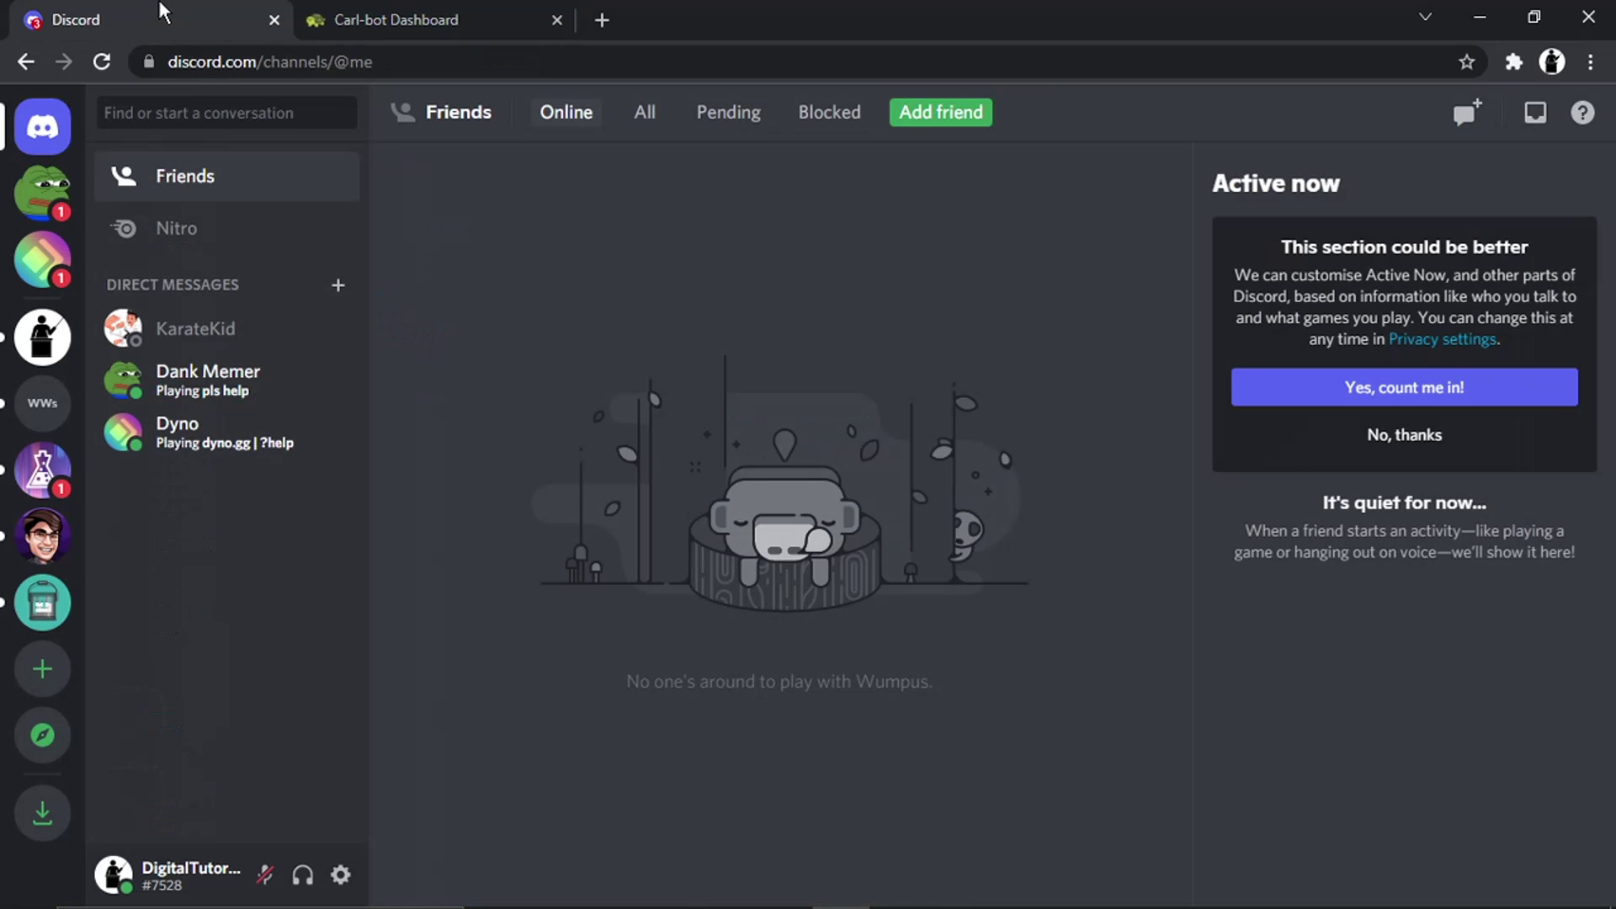
click(52, 345)
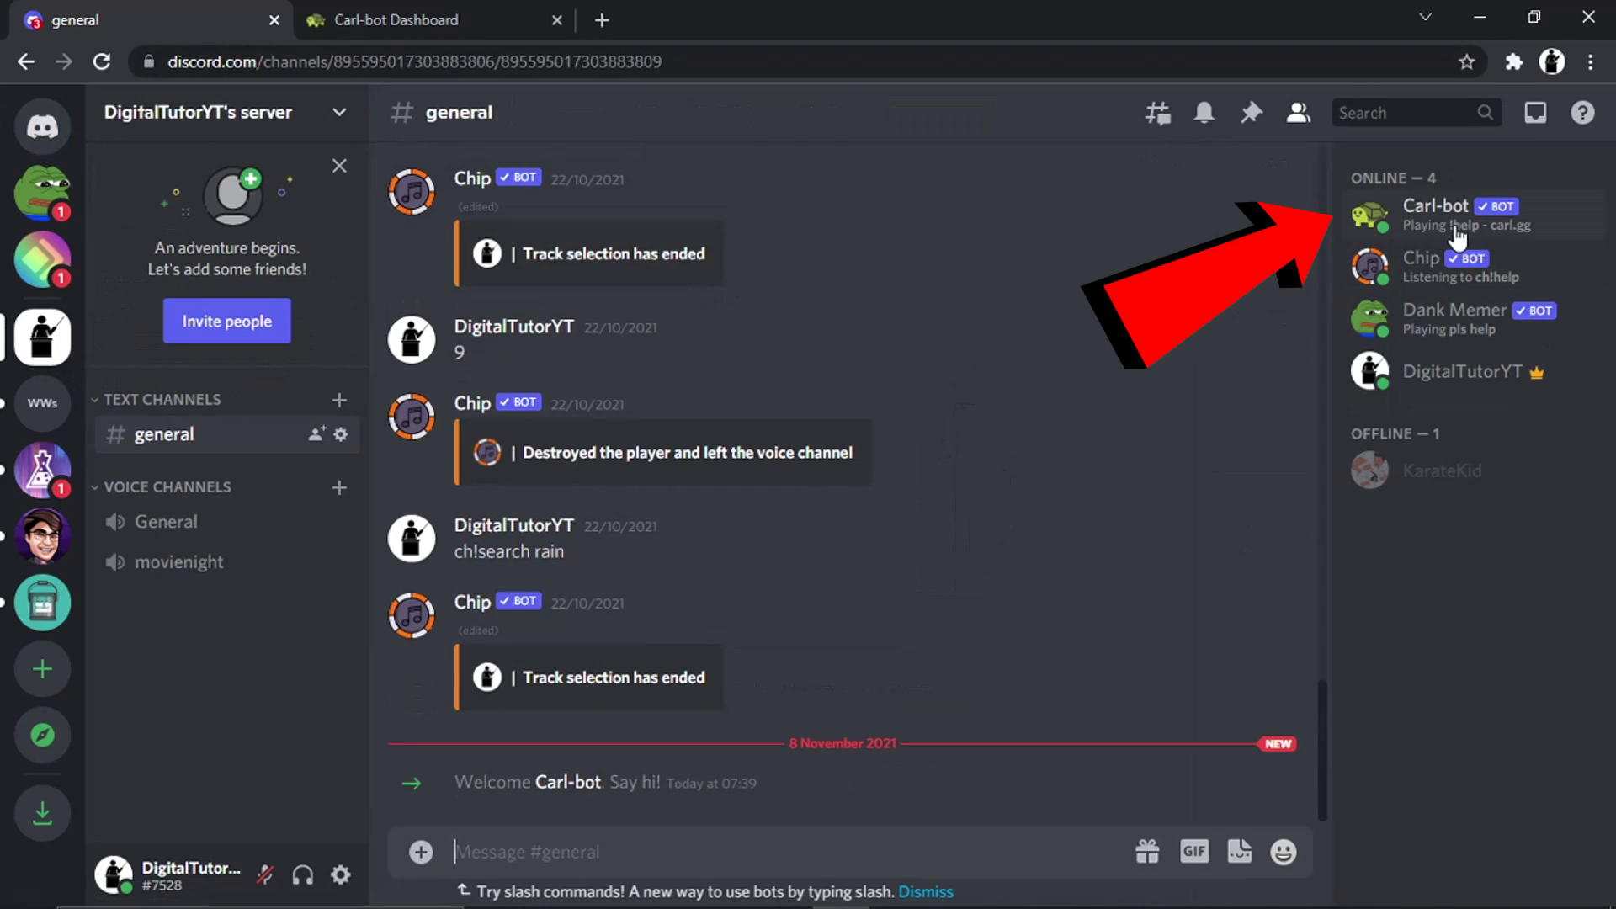
Post a yes/no poll in the general channel with the message "!poll Am I subscribed?"
mouse_move(943, 904)
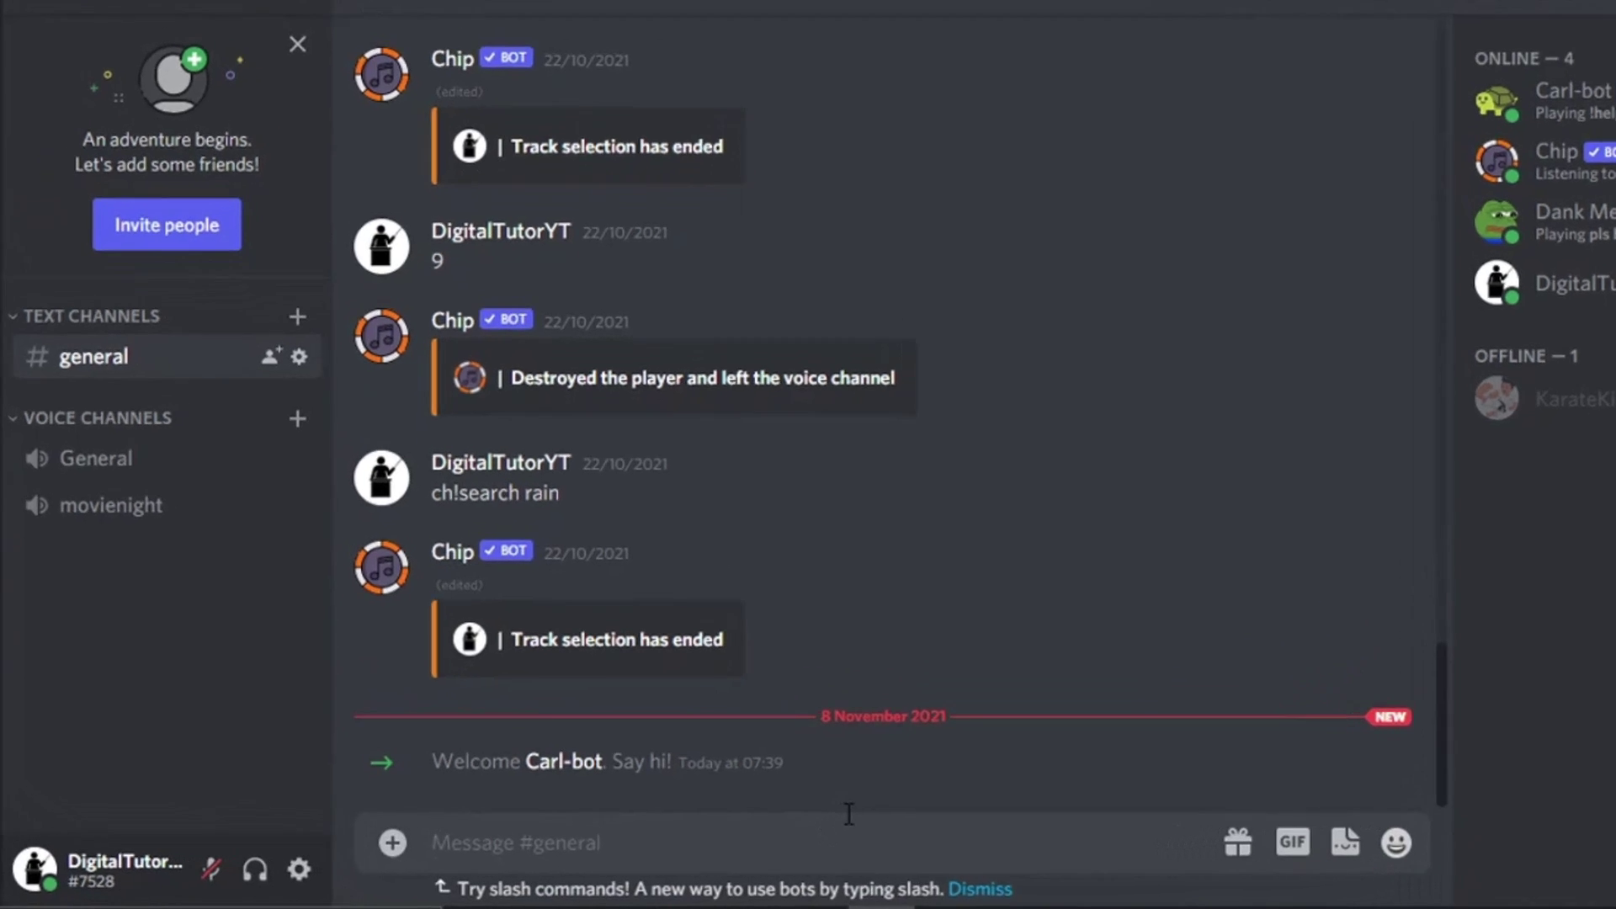
text(!)
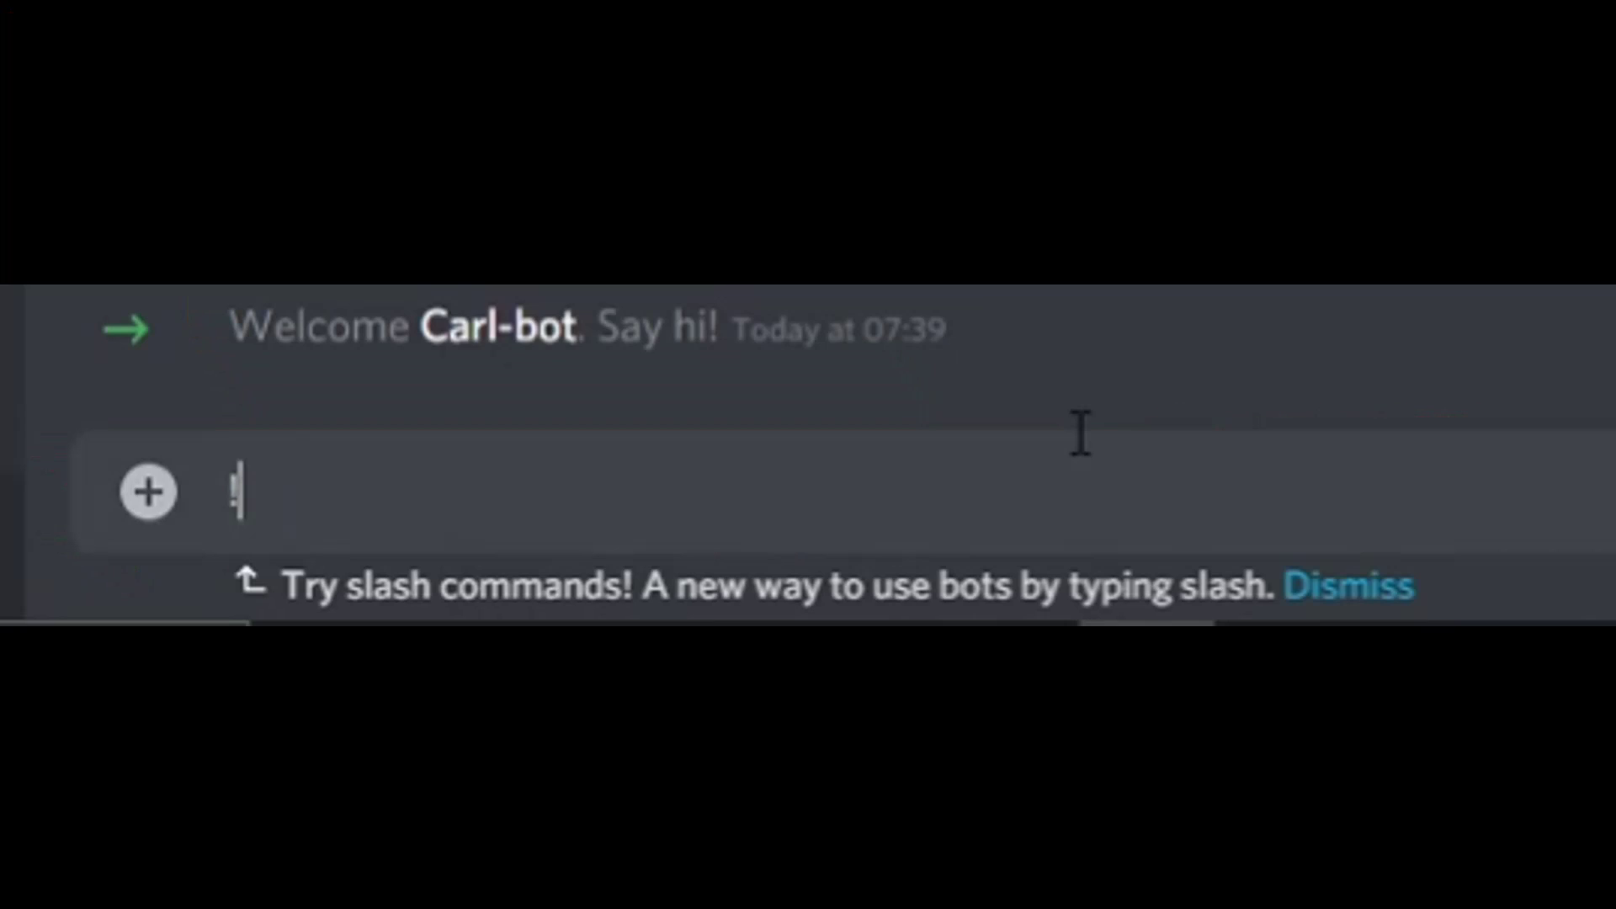
text(poll)
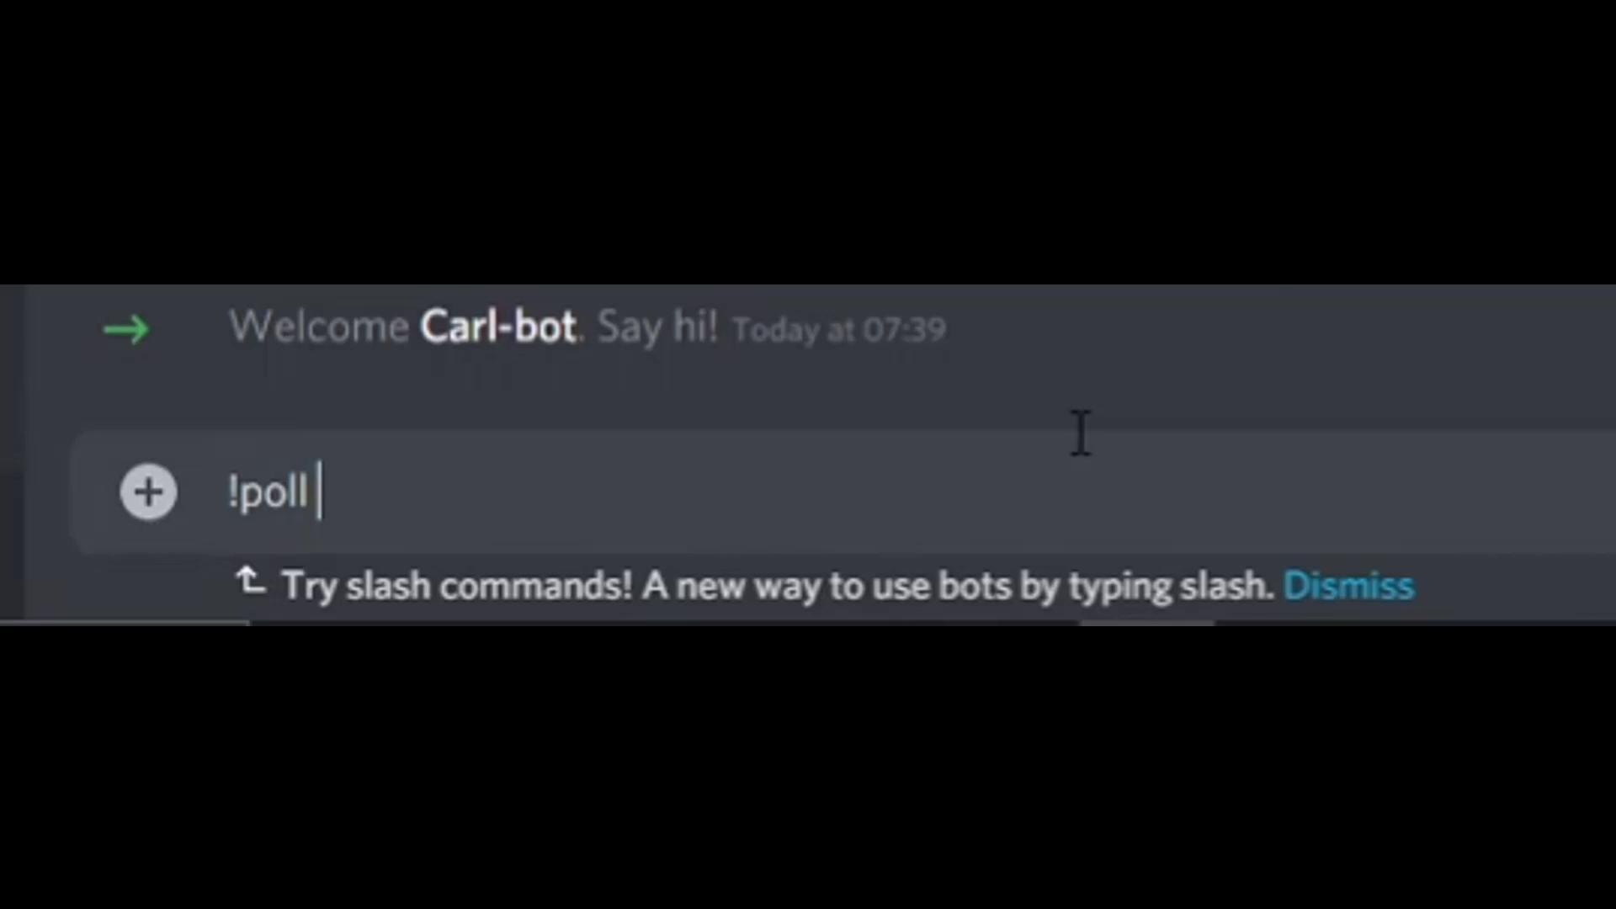
text(Am I s)
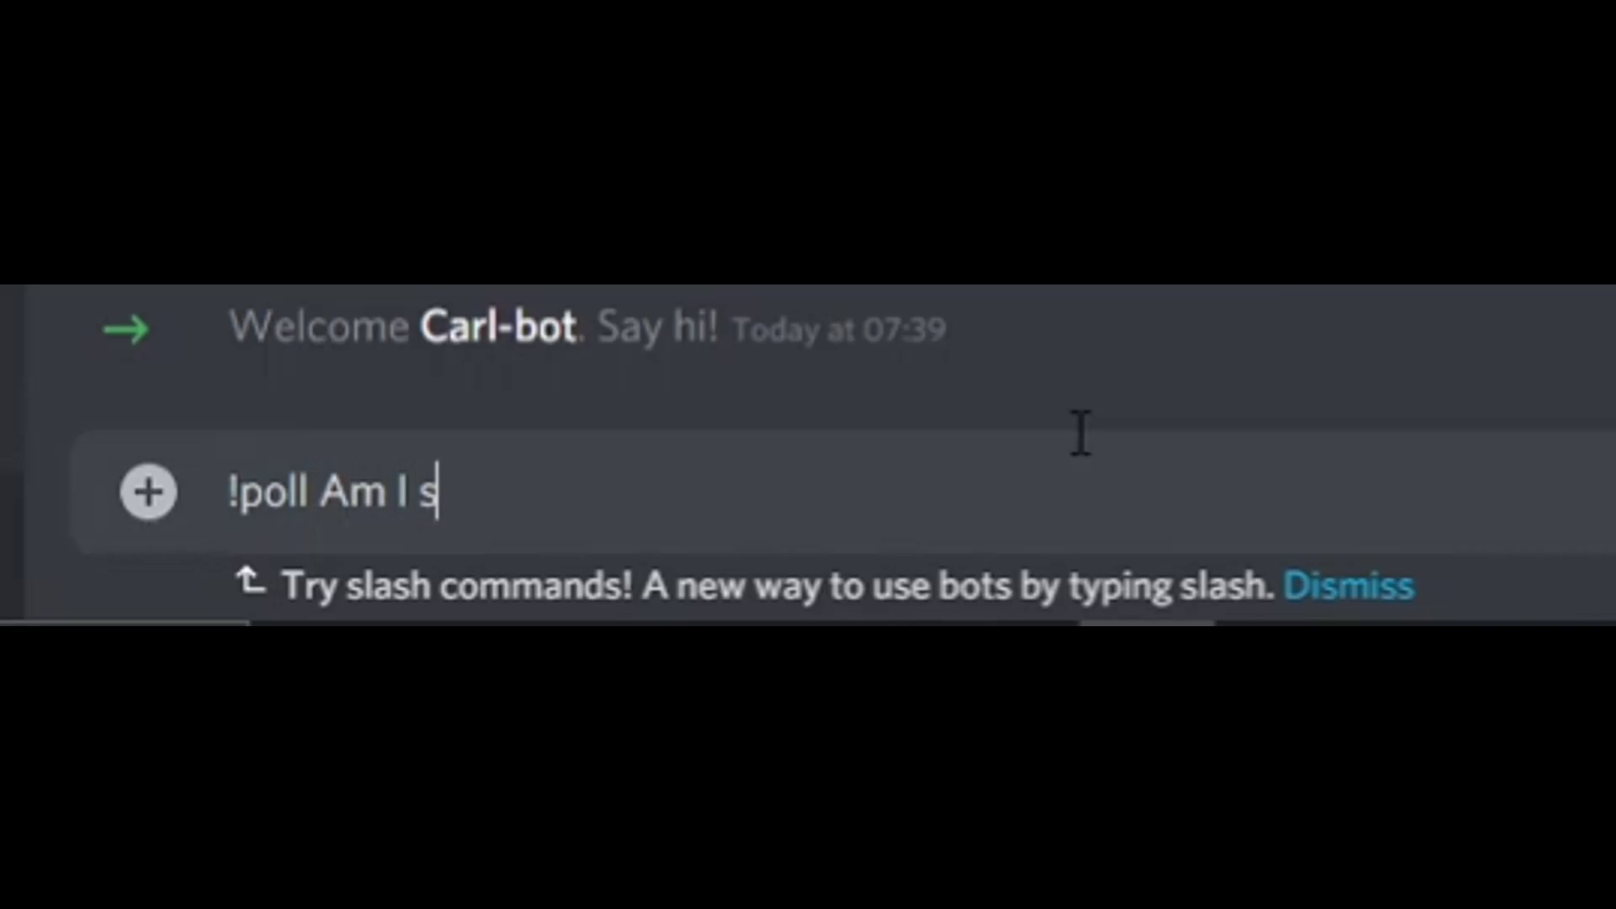
text(ubsceibed?)
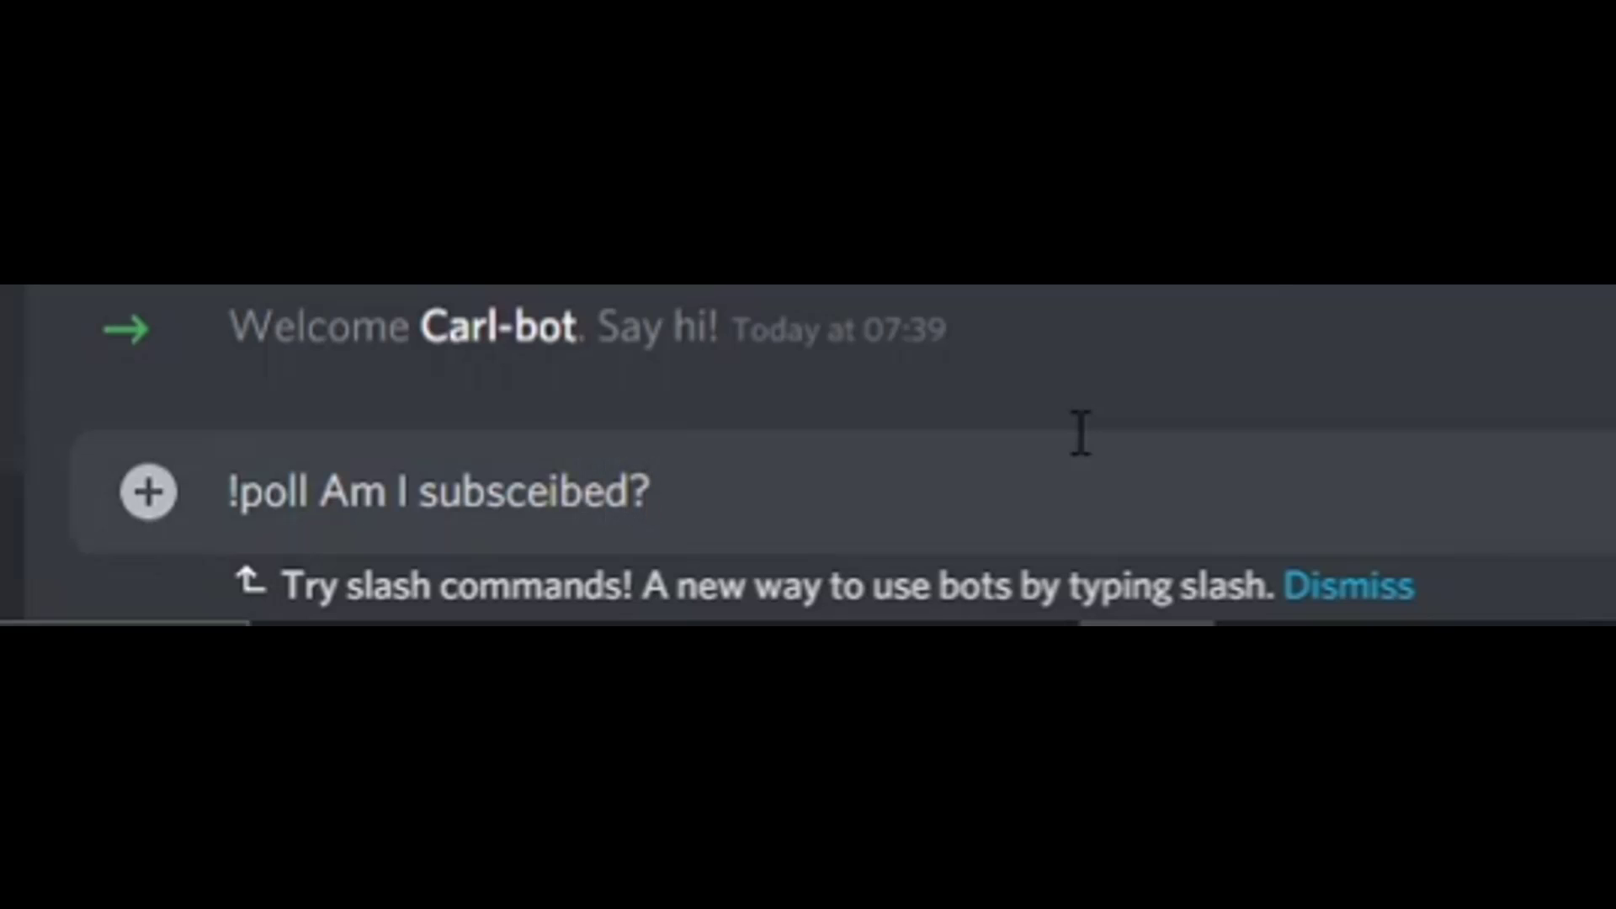
click(547, 492)
key(BackSpace)
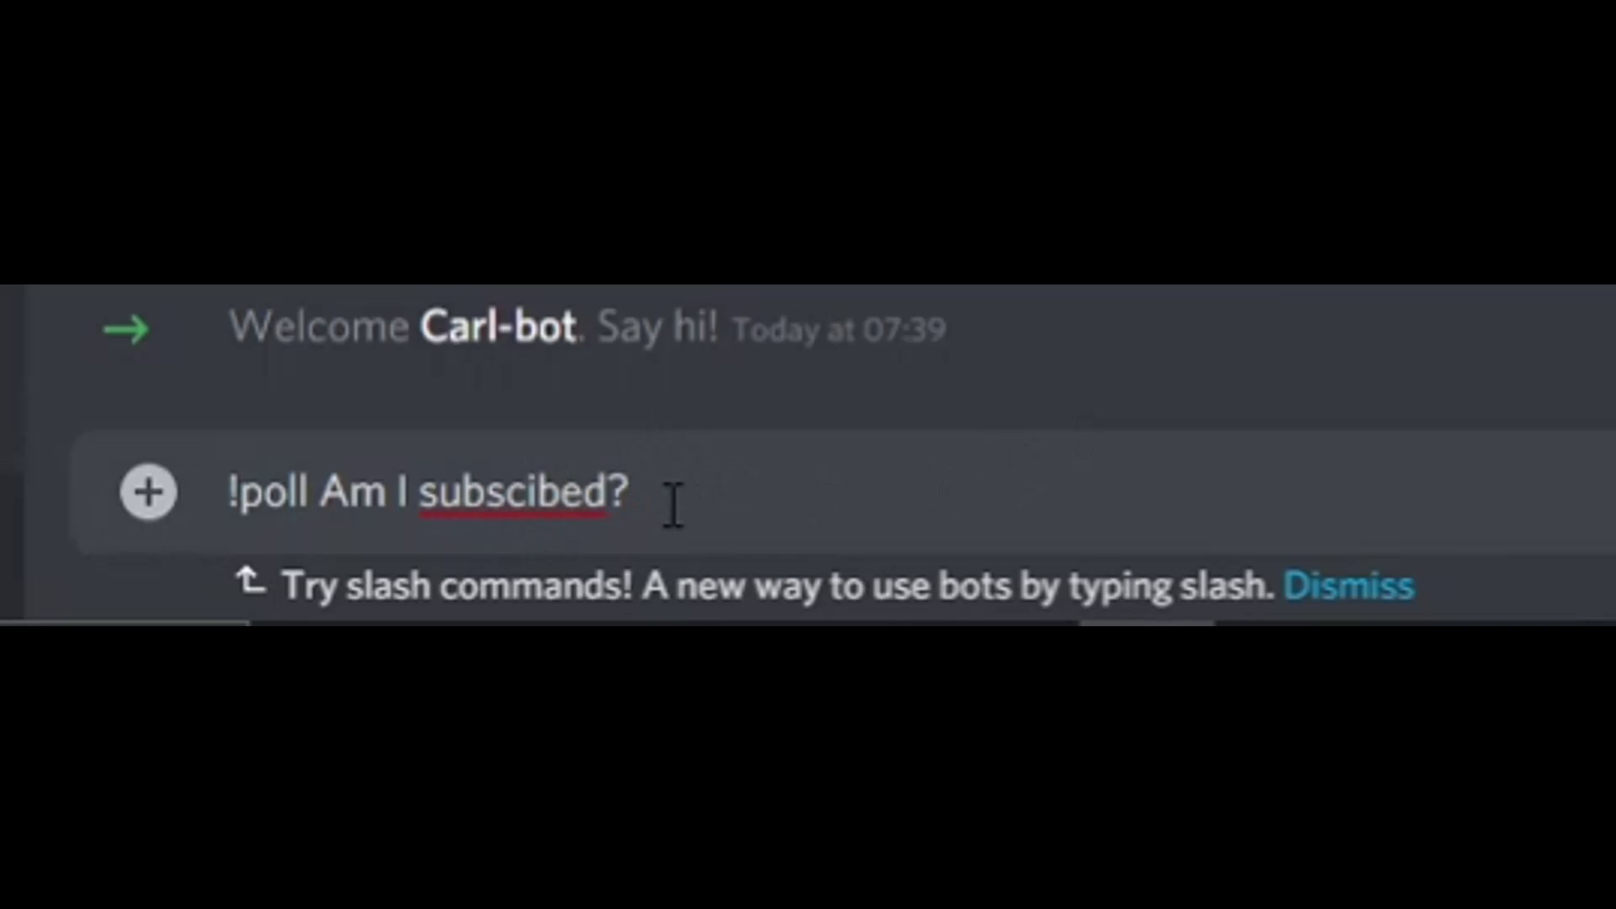
text(r)
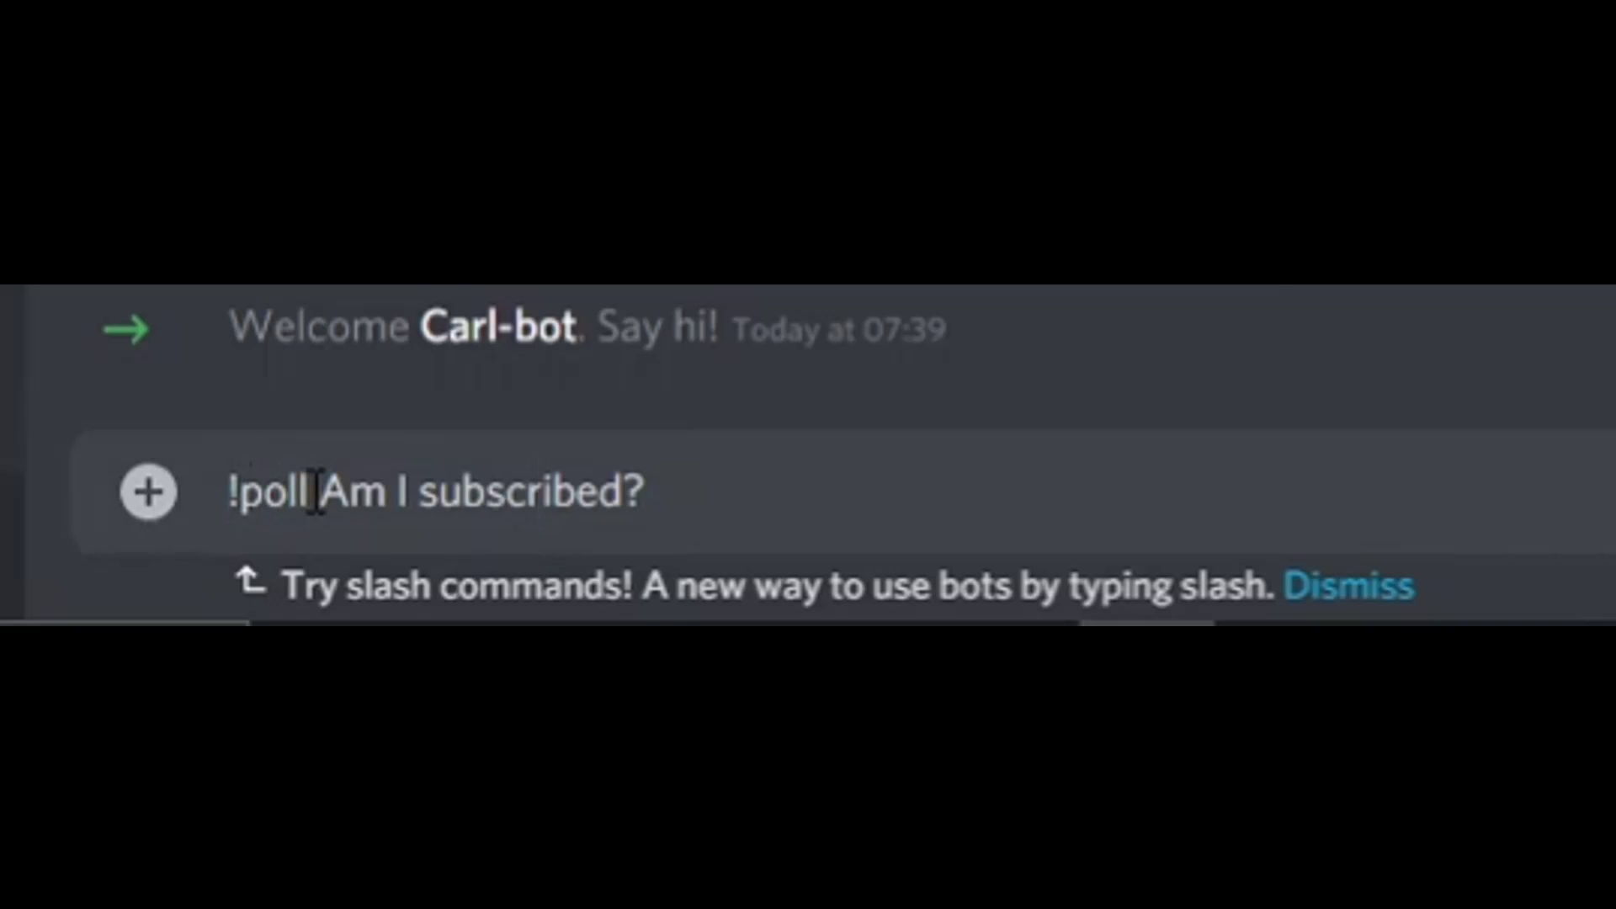
click(783, 498)
key(Return)
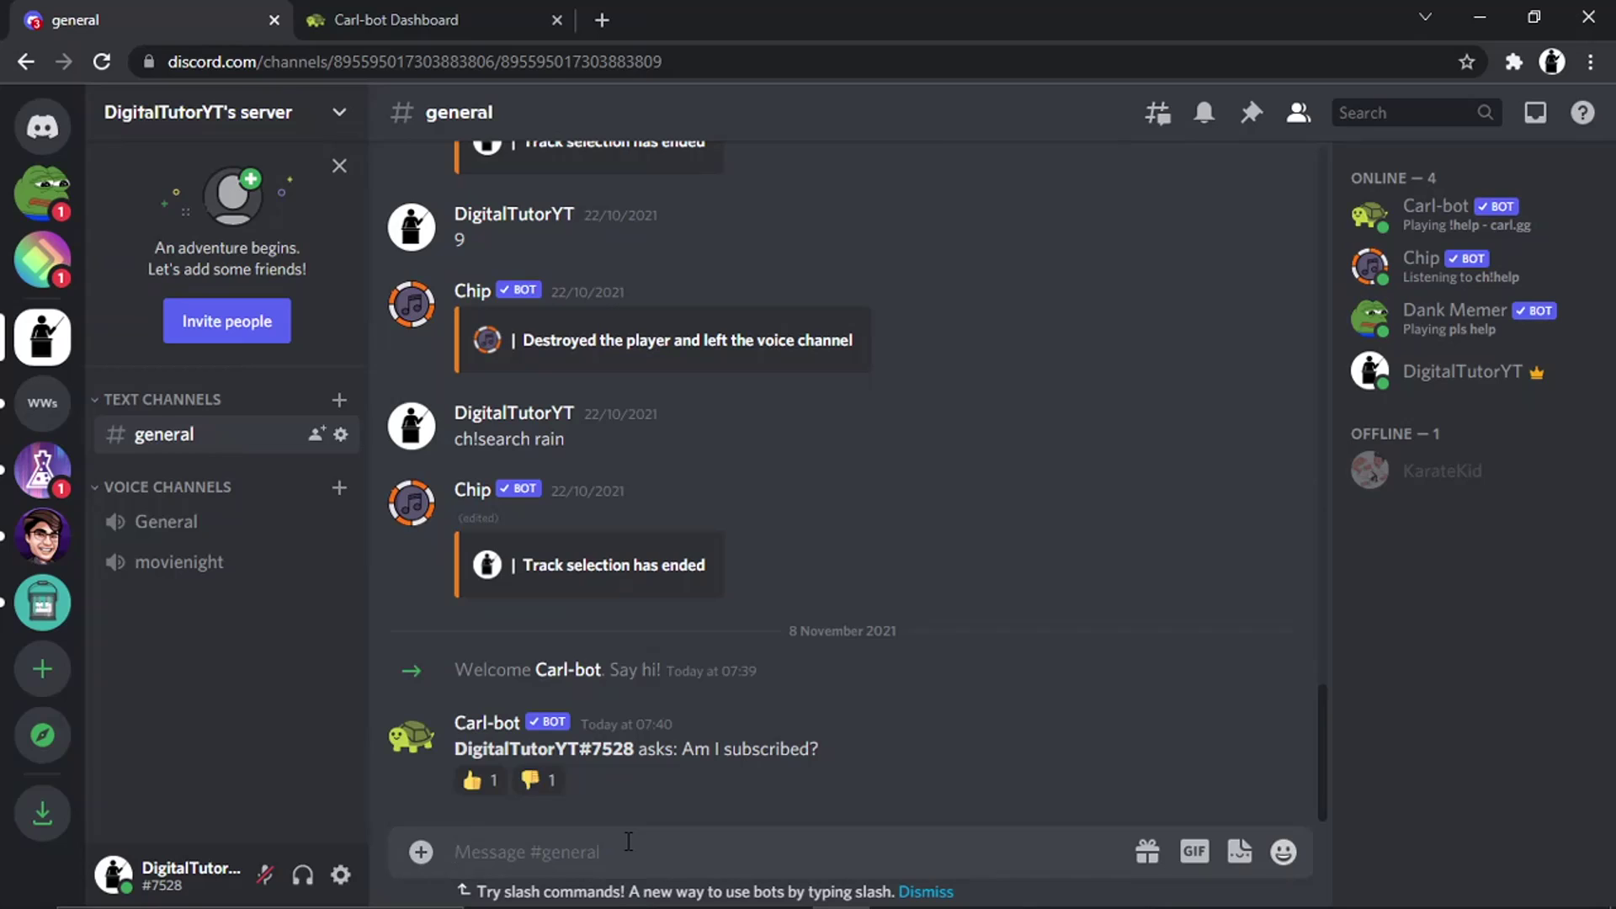
Compose the message "!quickpoll Whats Your Favourite Food?" in the general channel without sending it
text(!q)
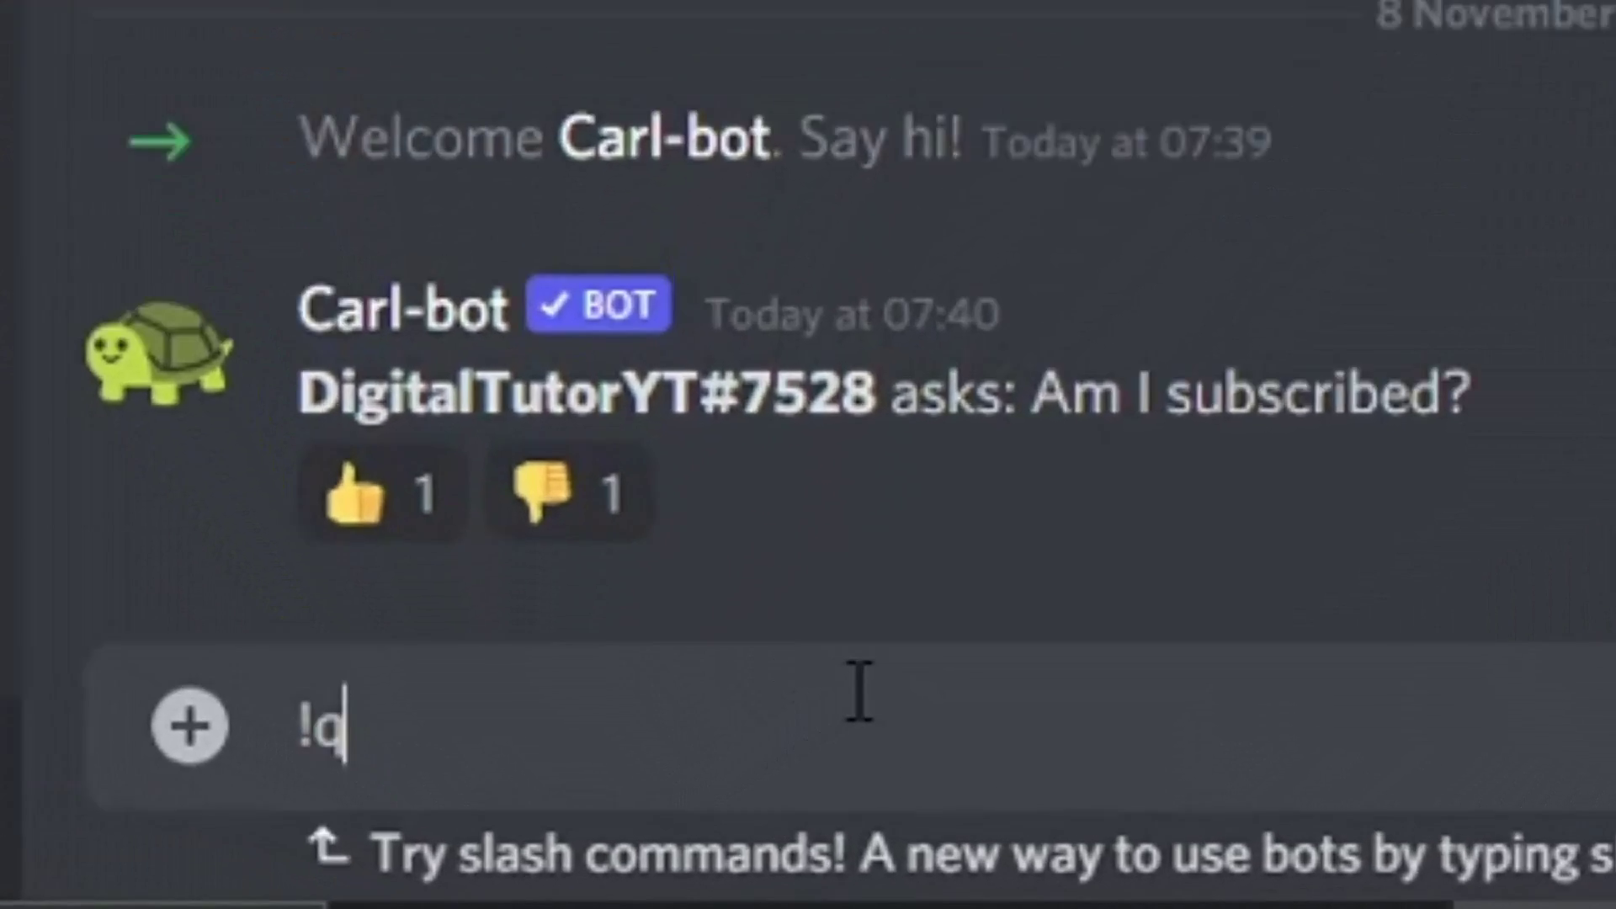
text(u)
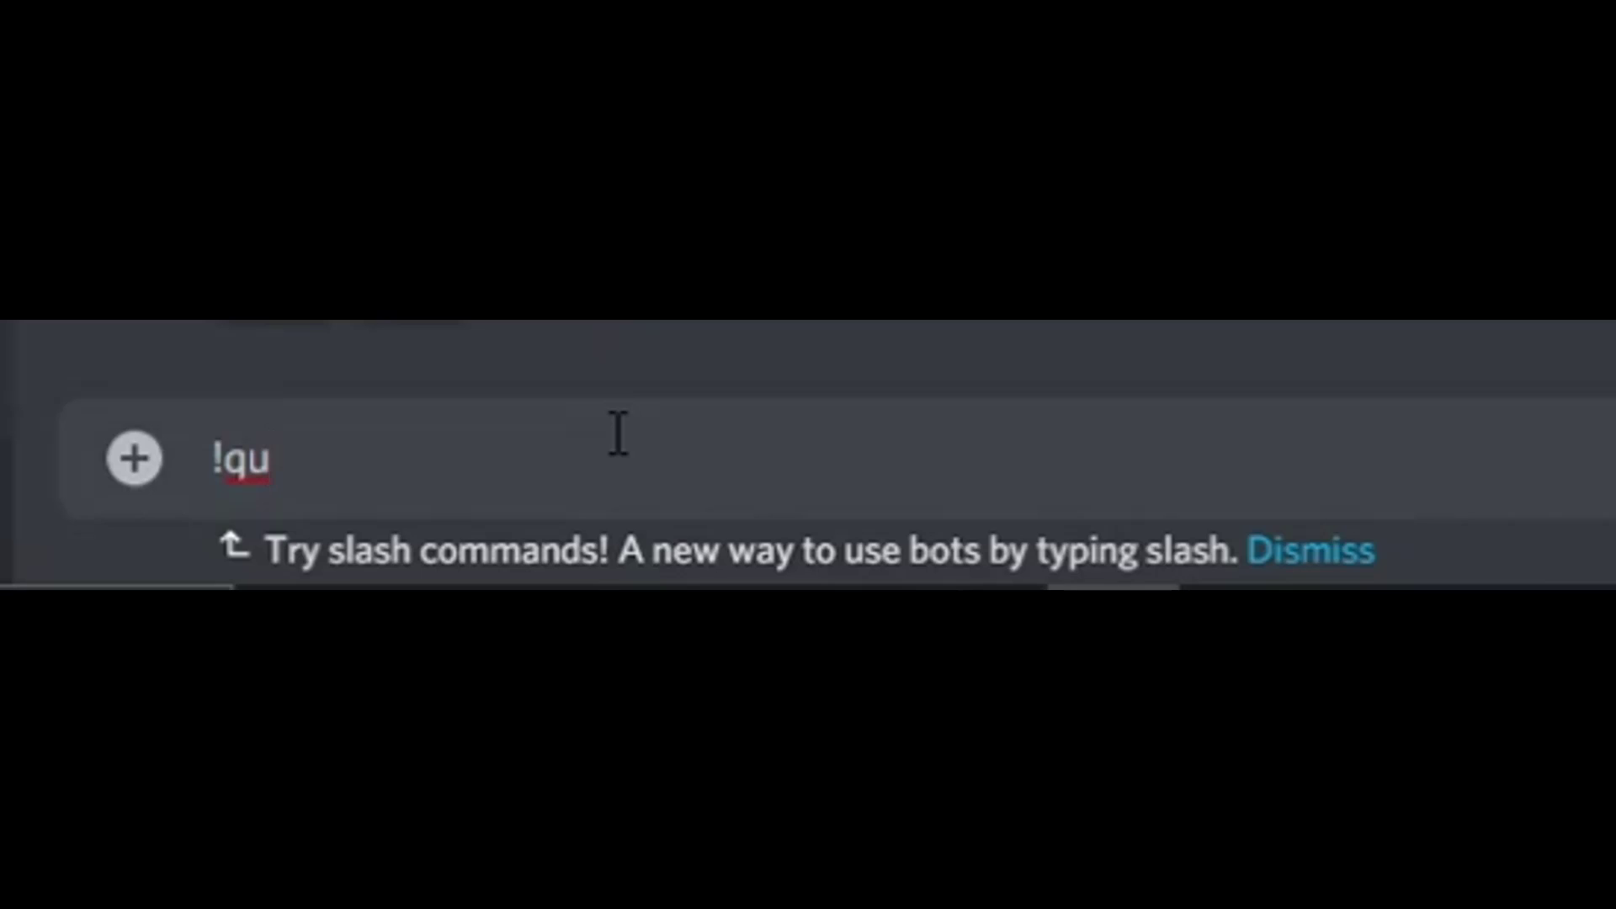
text(ickpoll)
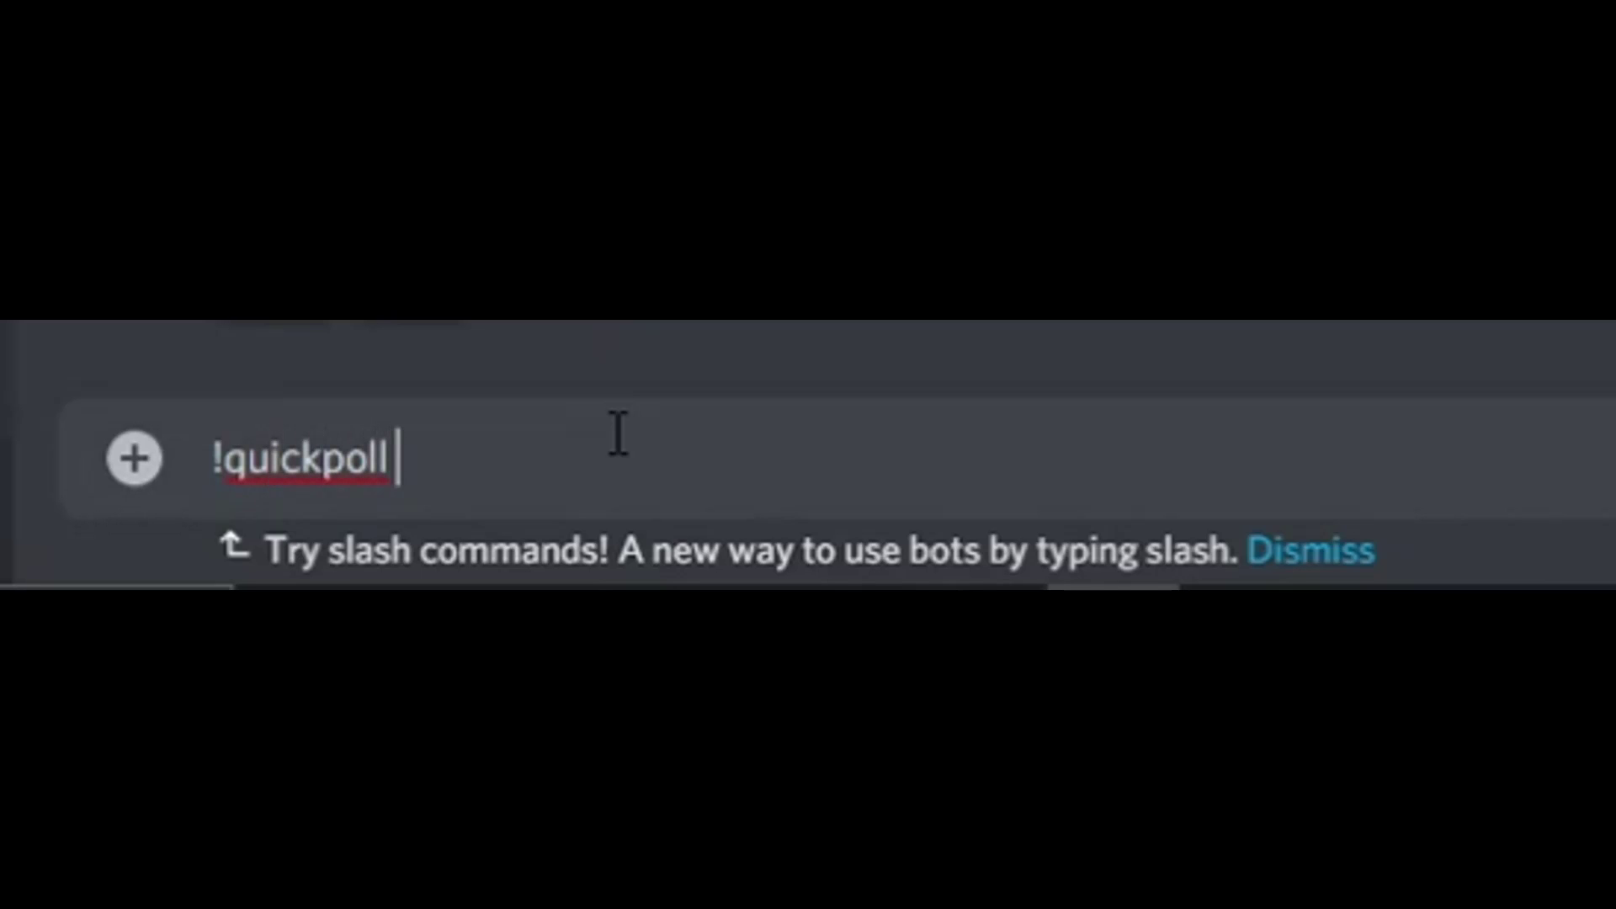
text(What)
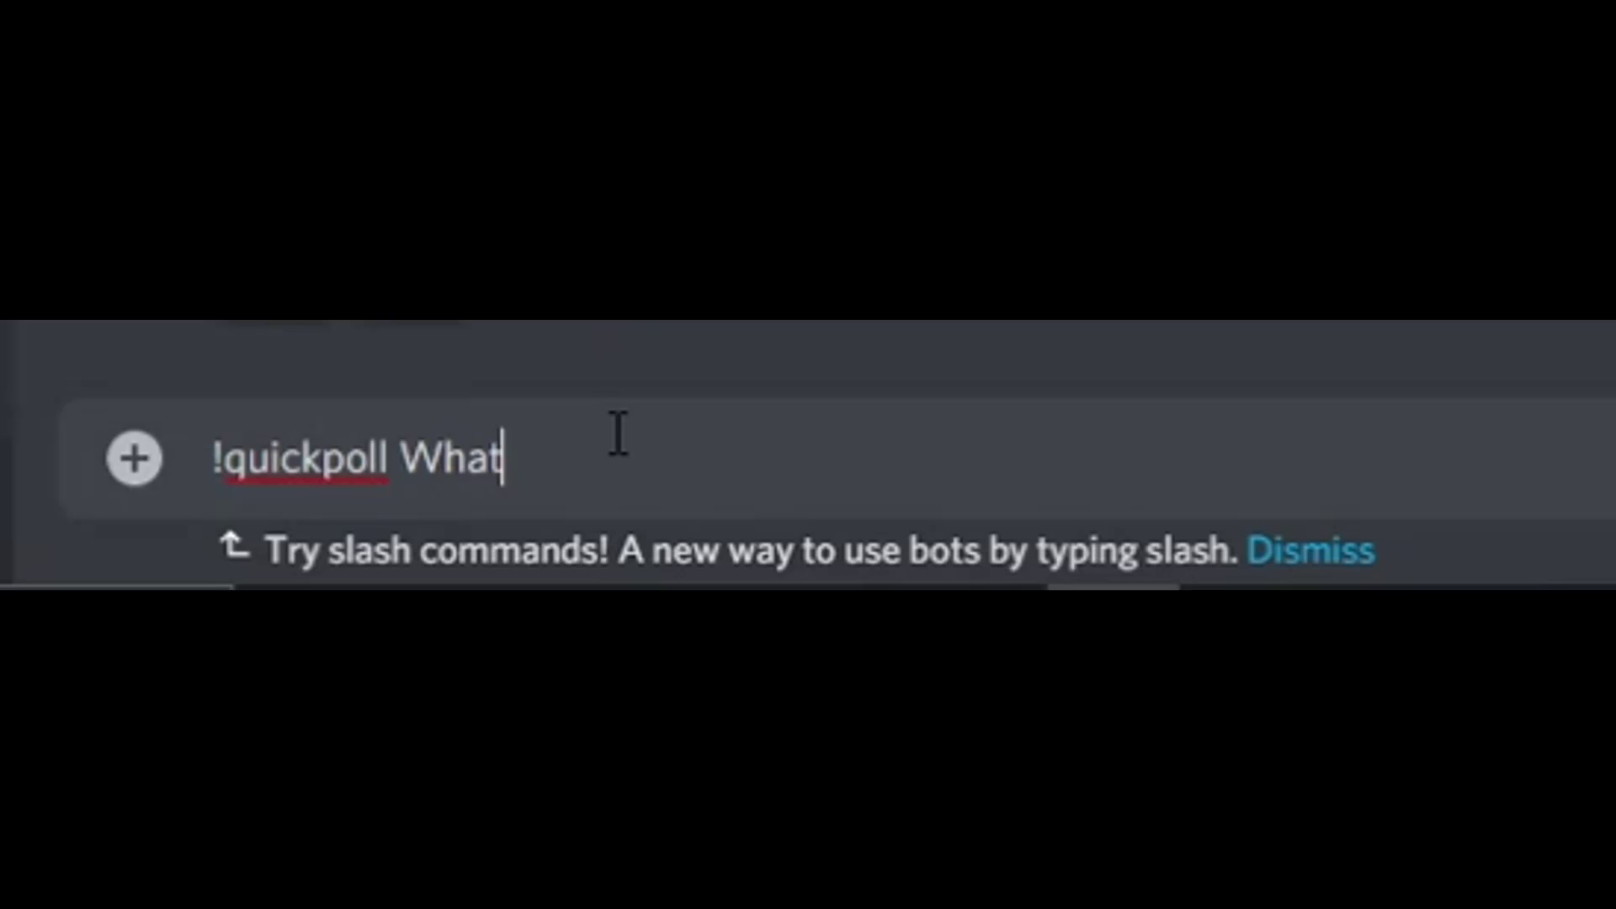
text(s Your )
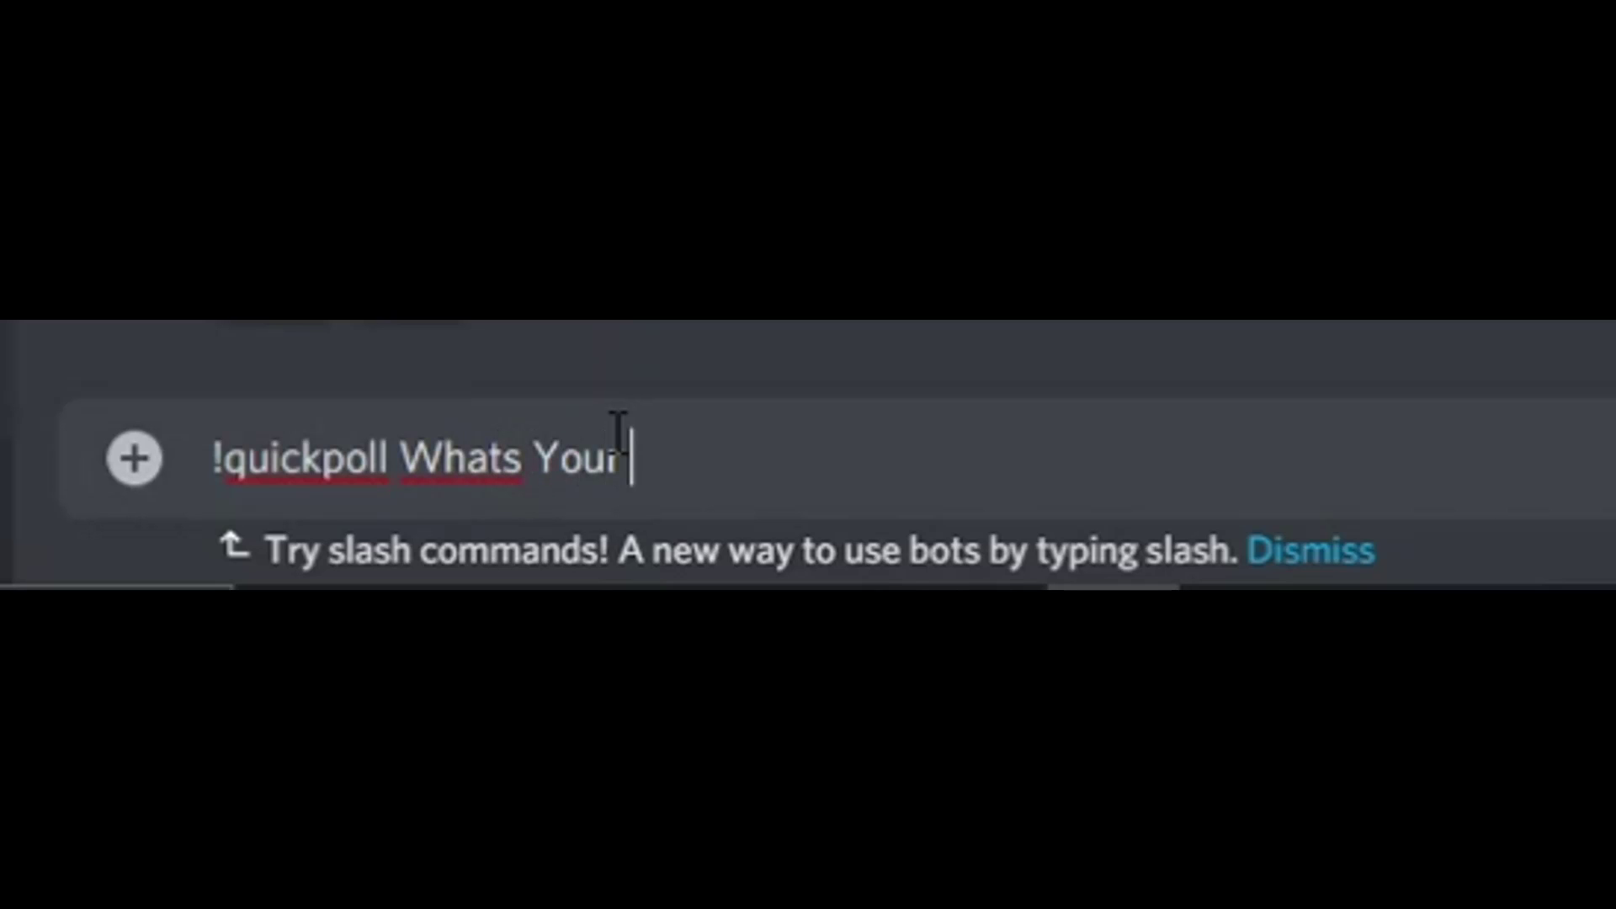
text(Favourit)
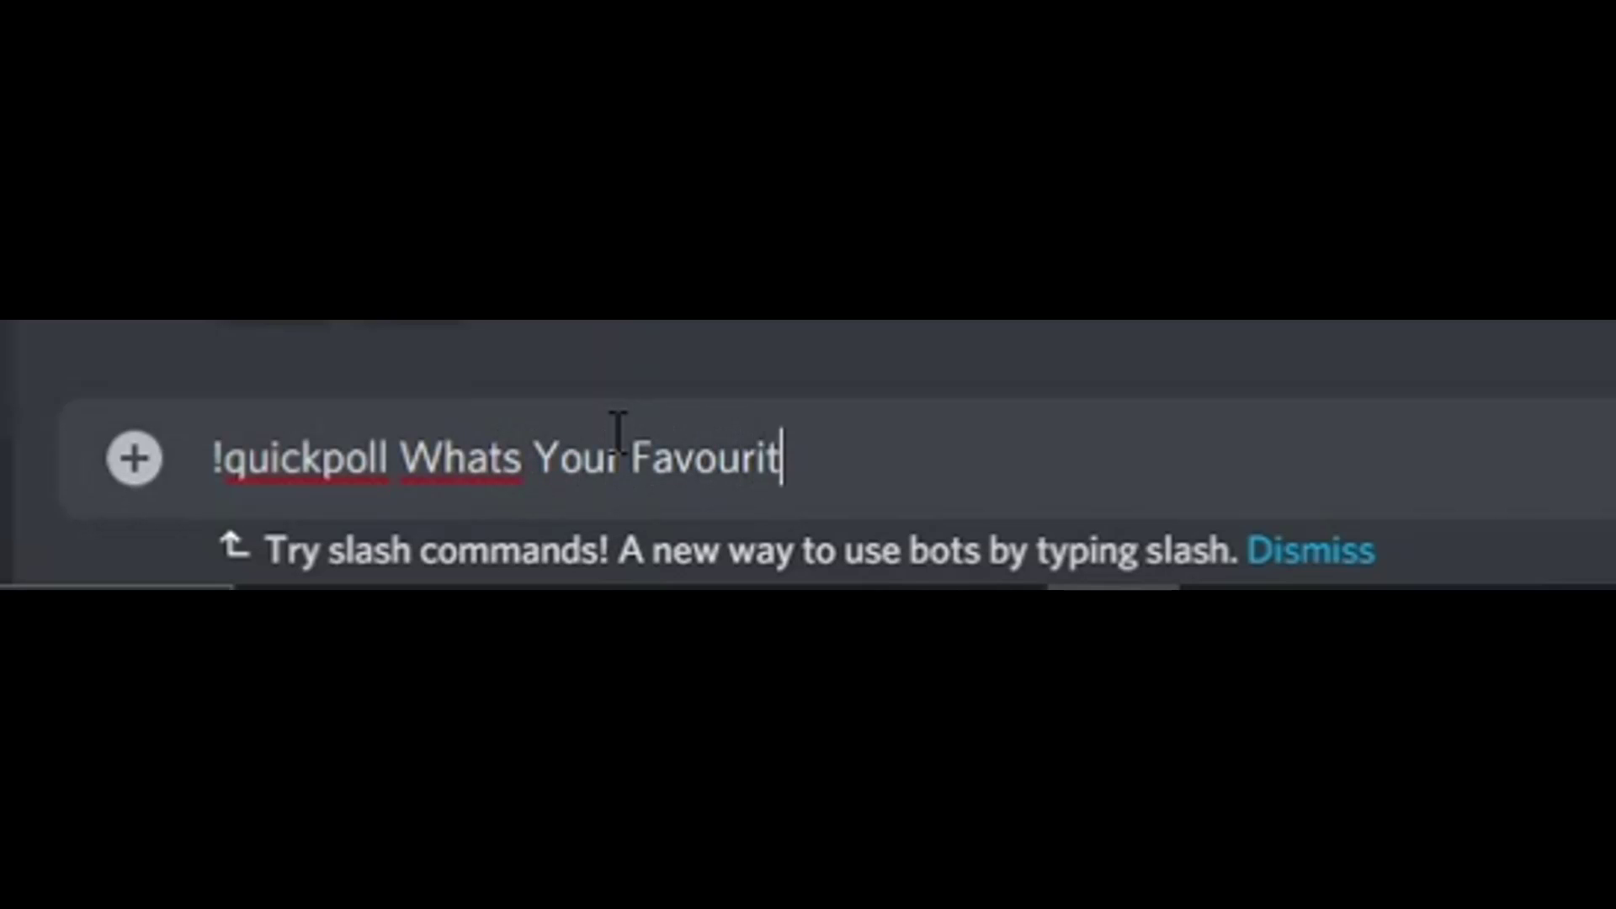
text(e Food?)
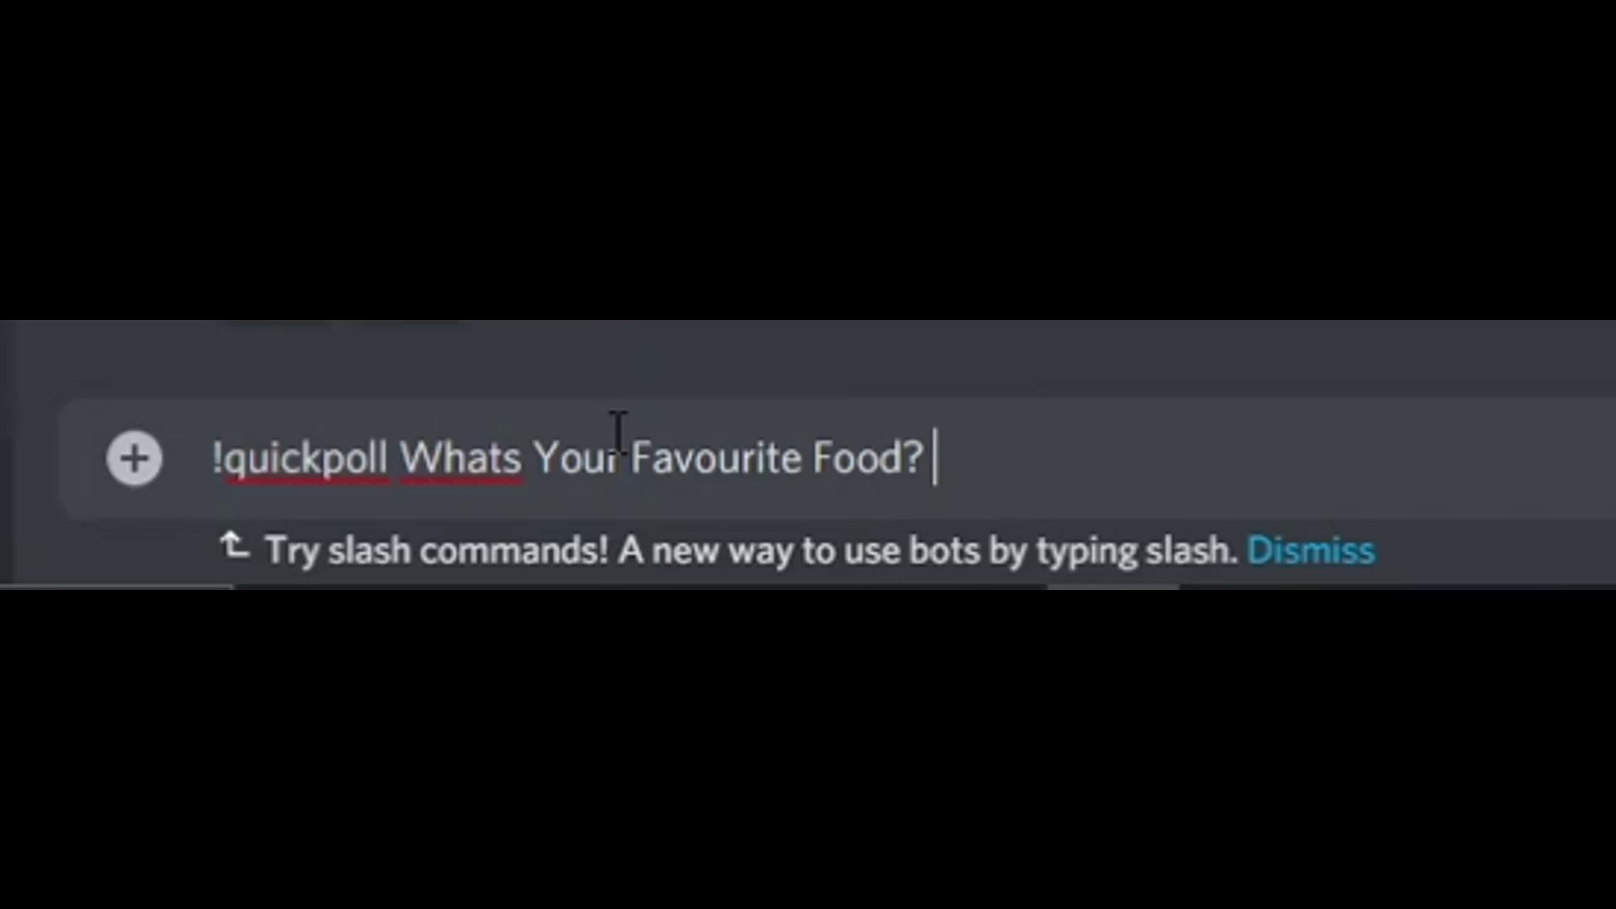
Complete the favourite-food quickpoll message with "Pizza | Curry | Chow Mein | Popcorn" after the question and send it
text(Piz)
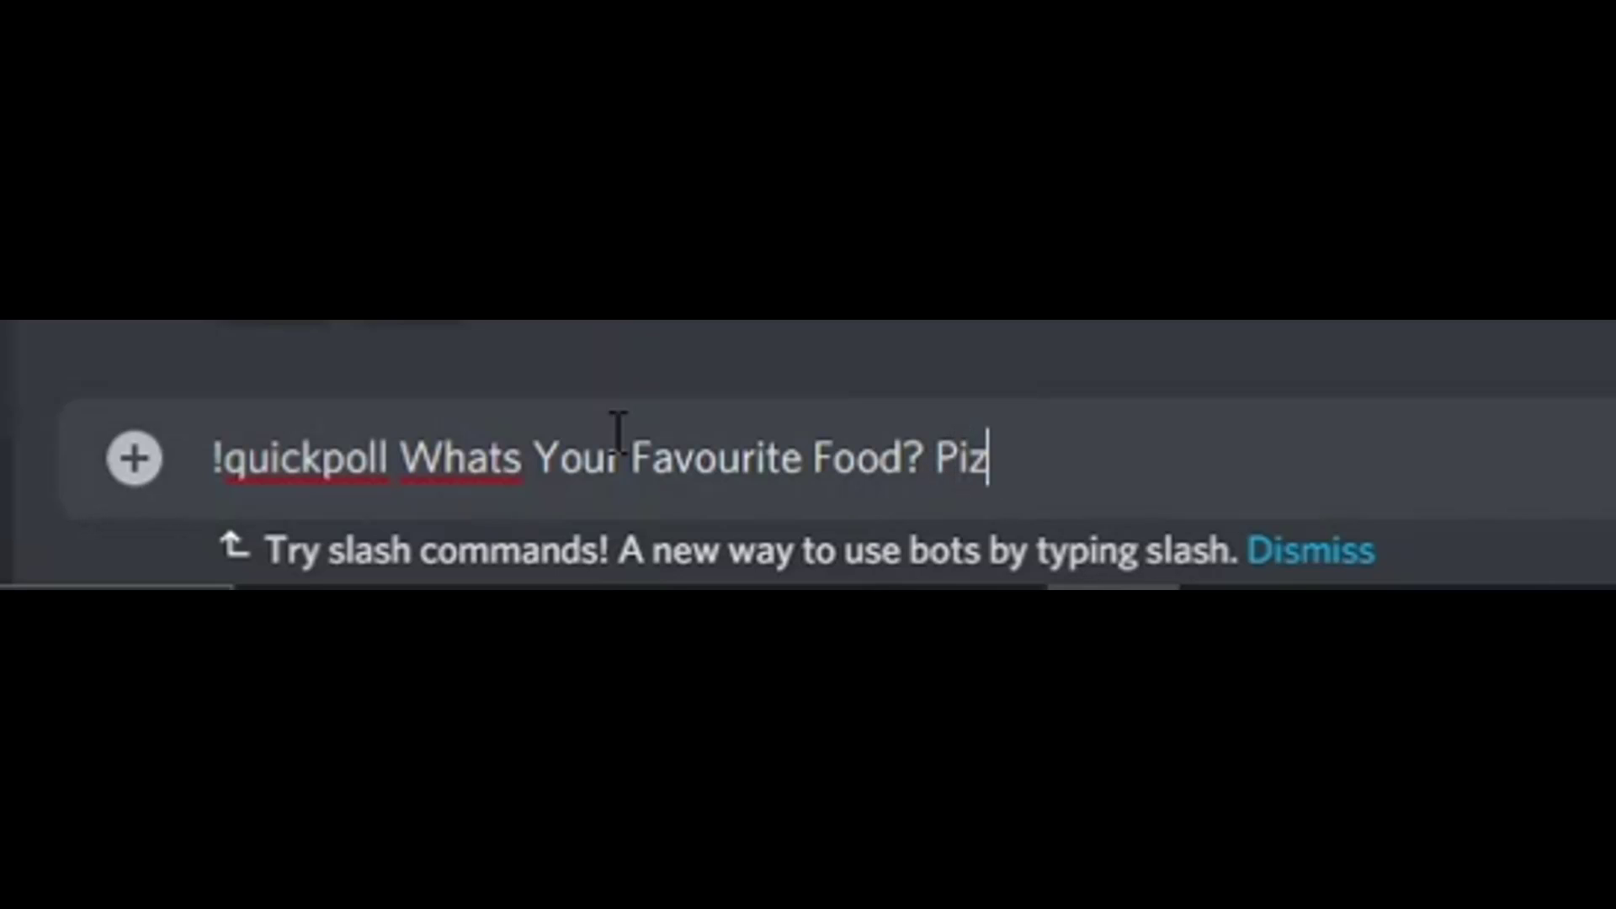
text(za )
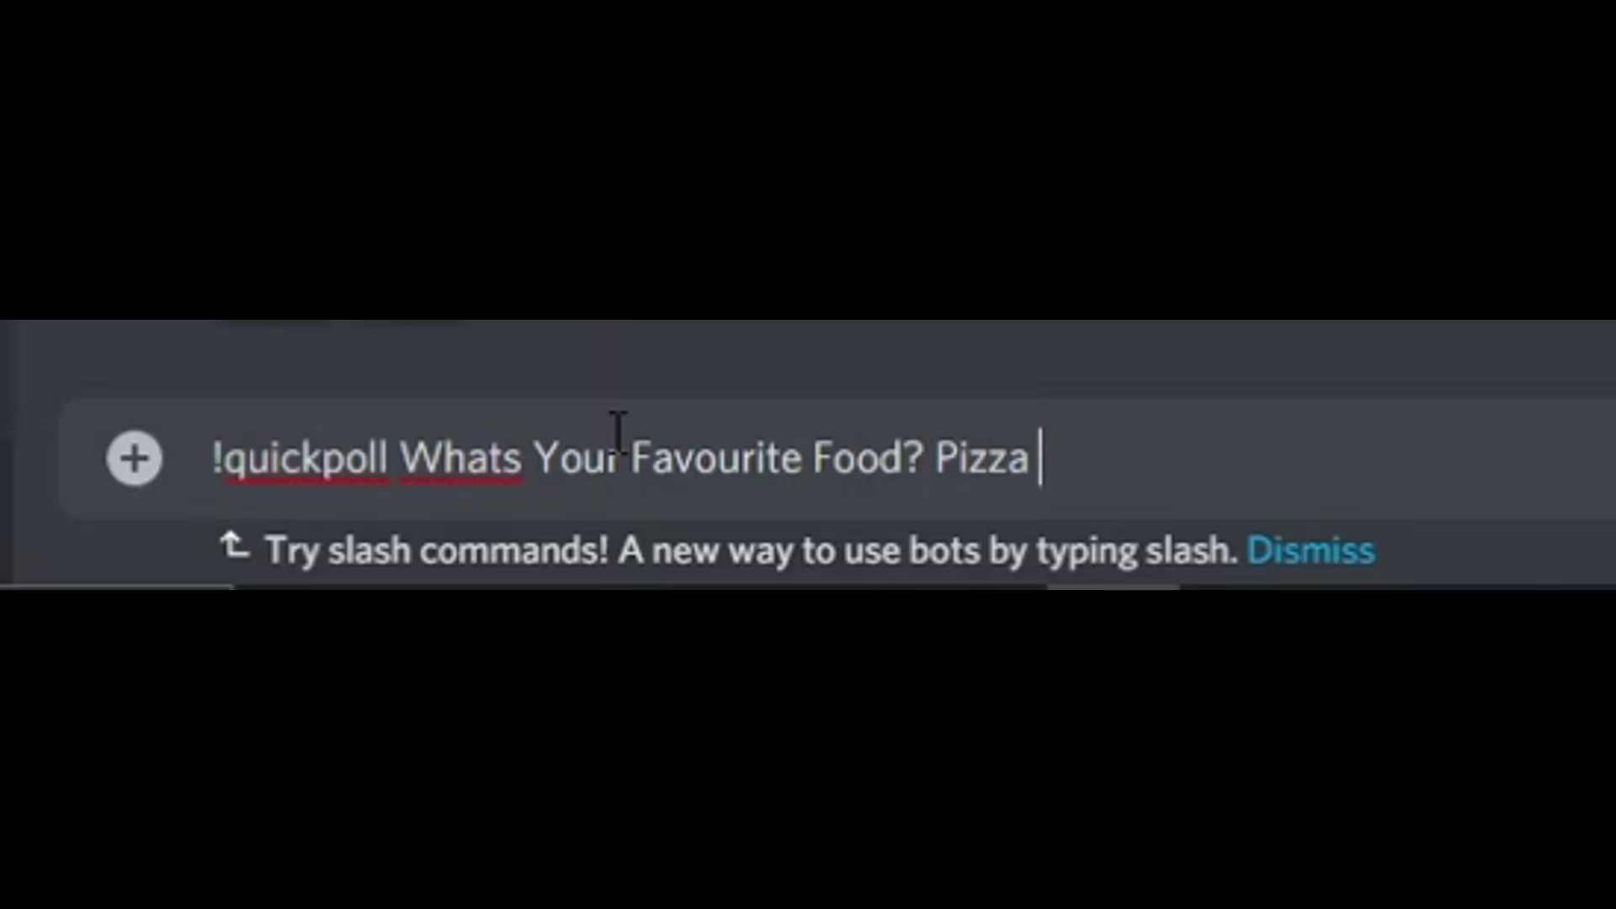
text(|)
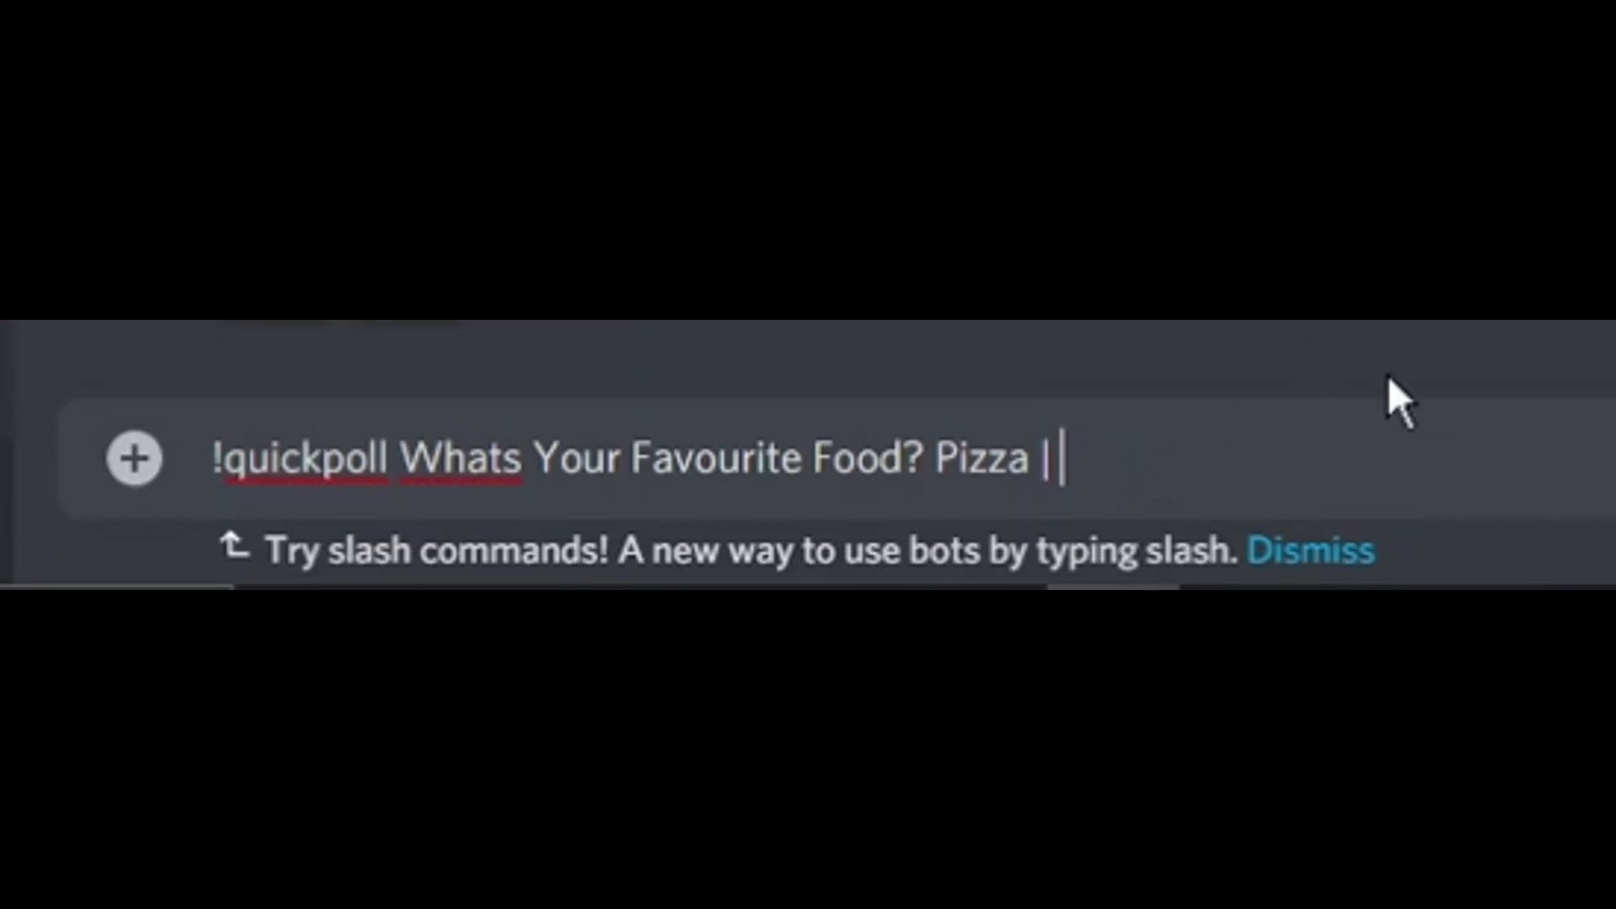
text(Curry)
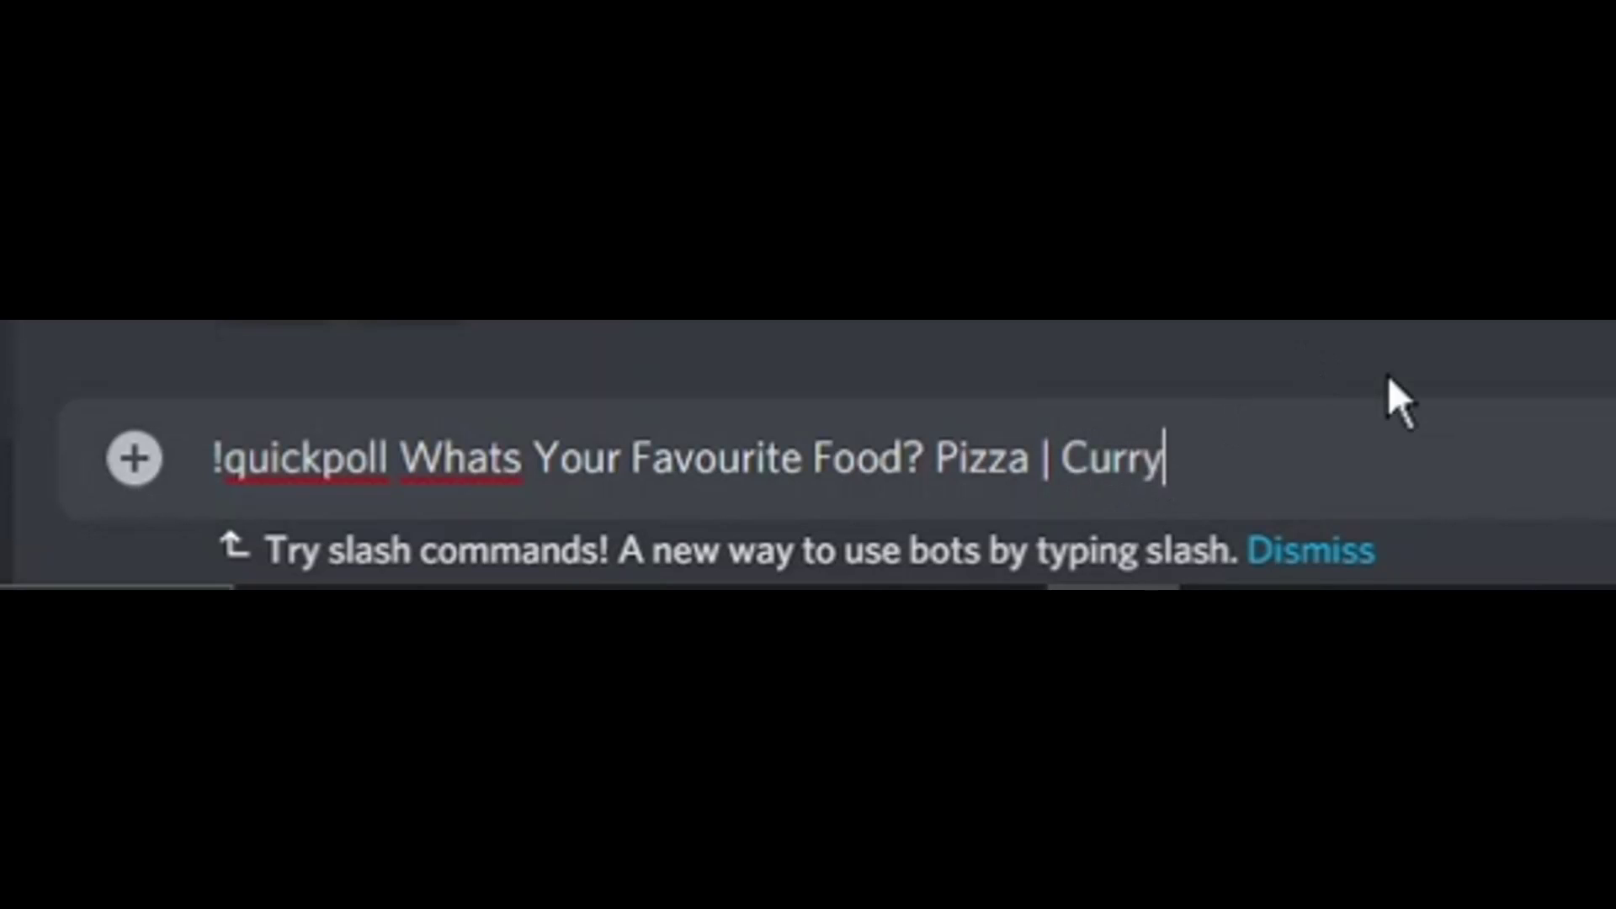
text( |)
text(Chow)
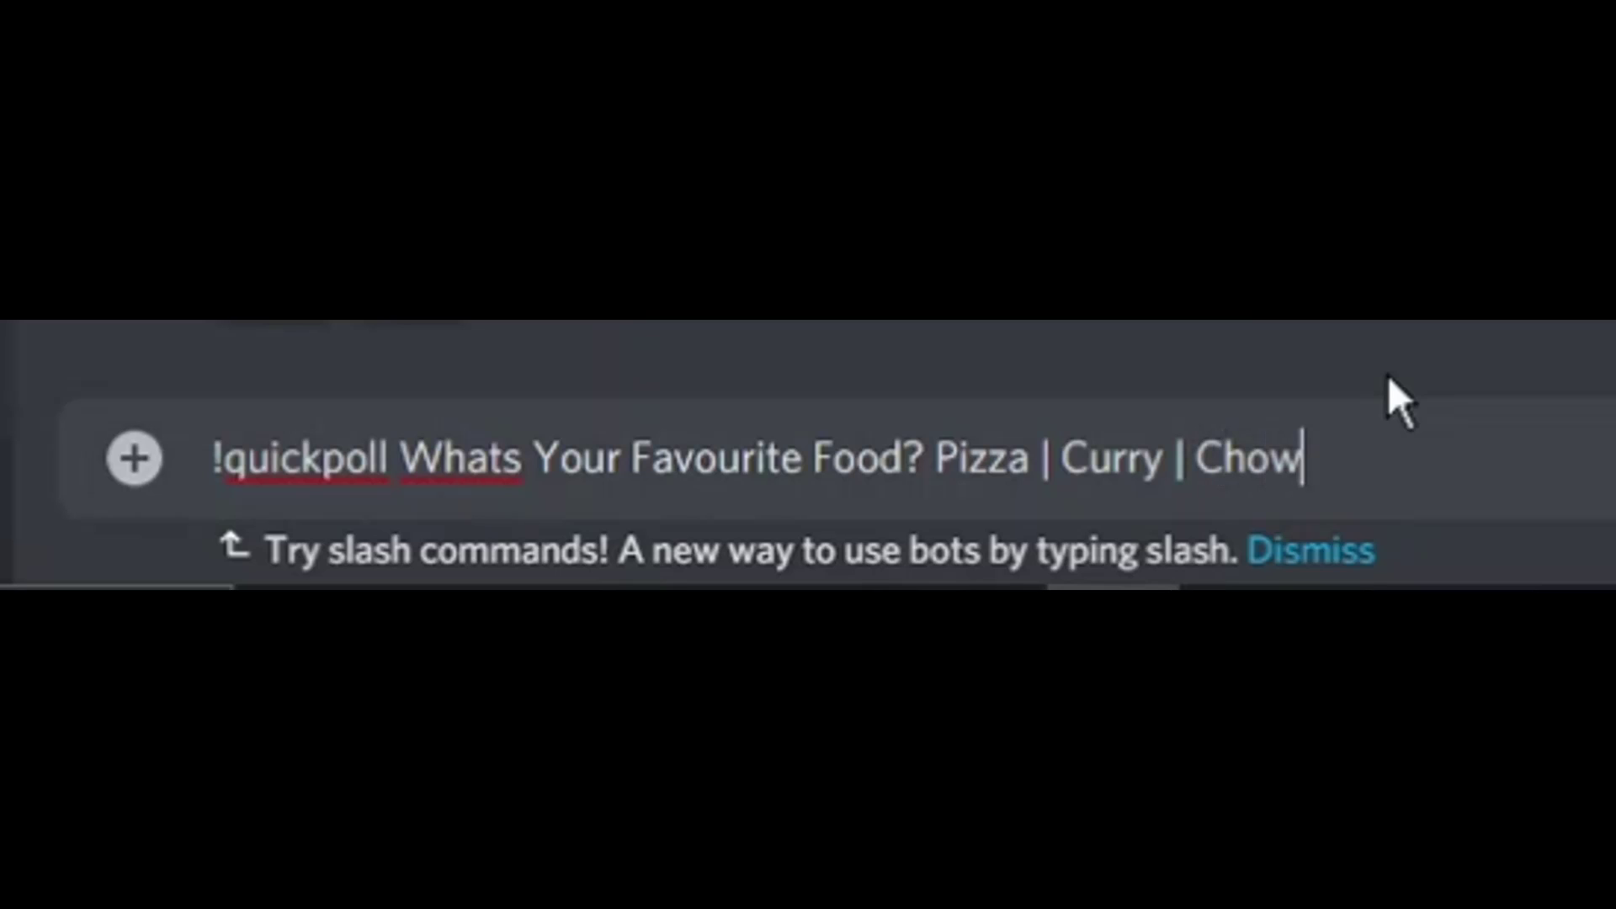
text( Mein )
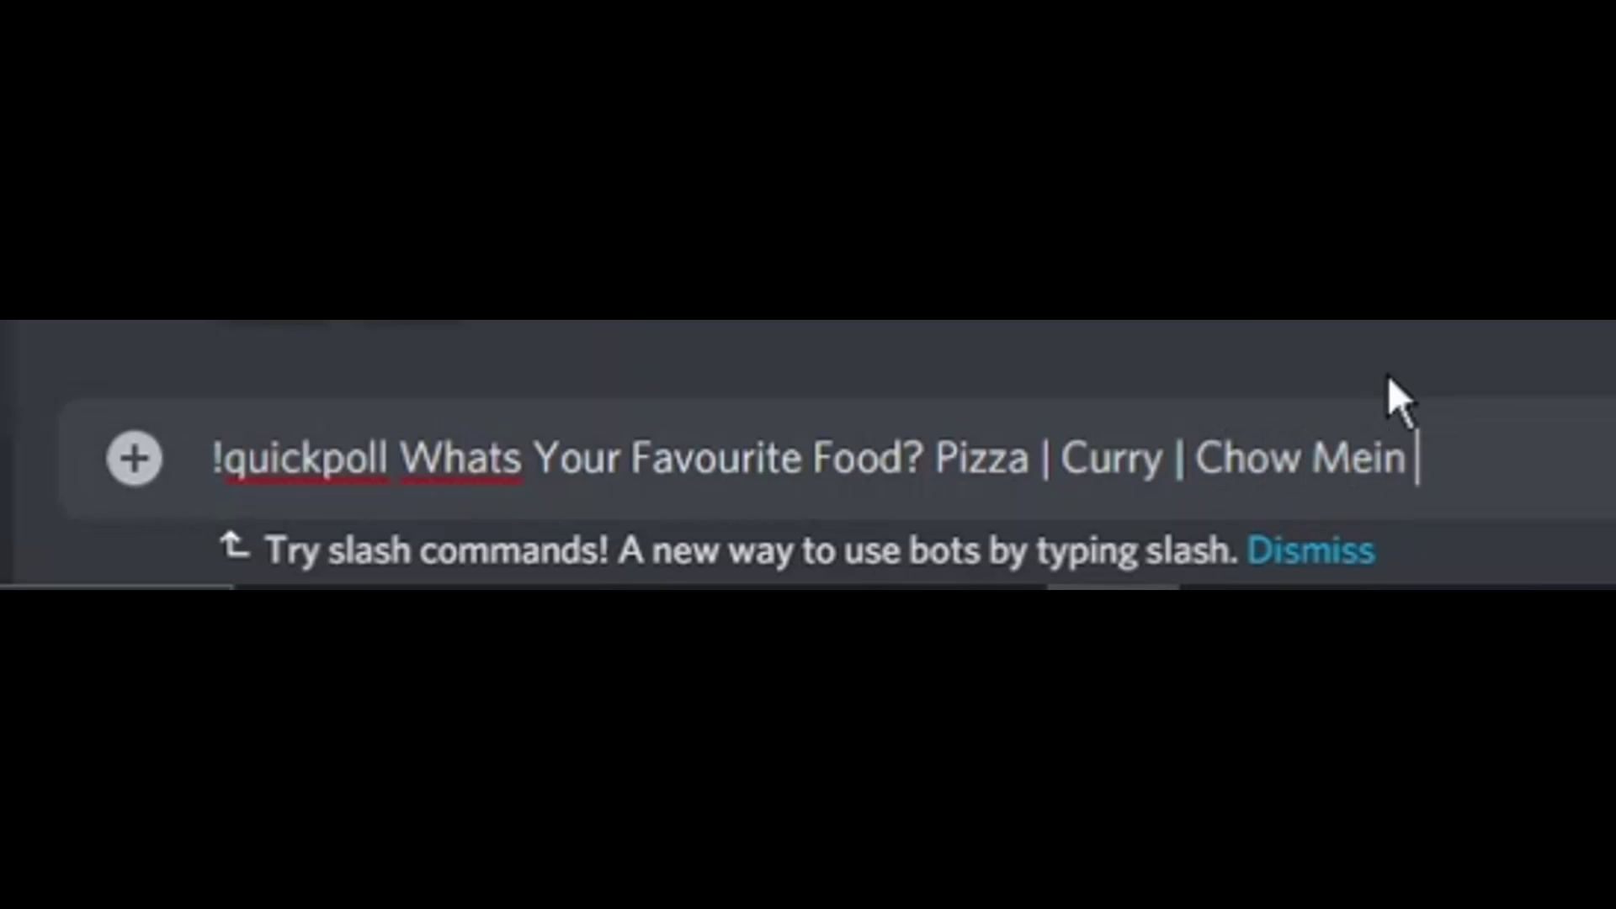
text(| Pop)
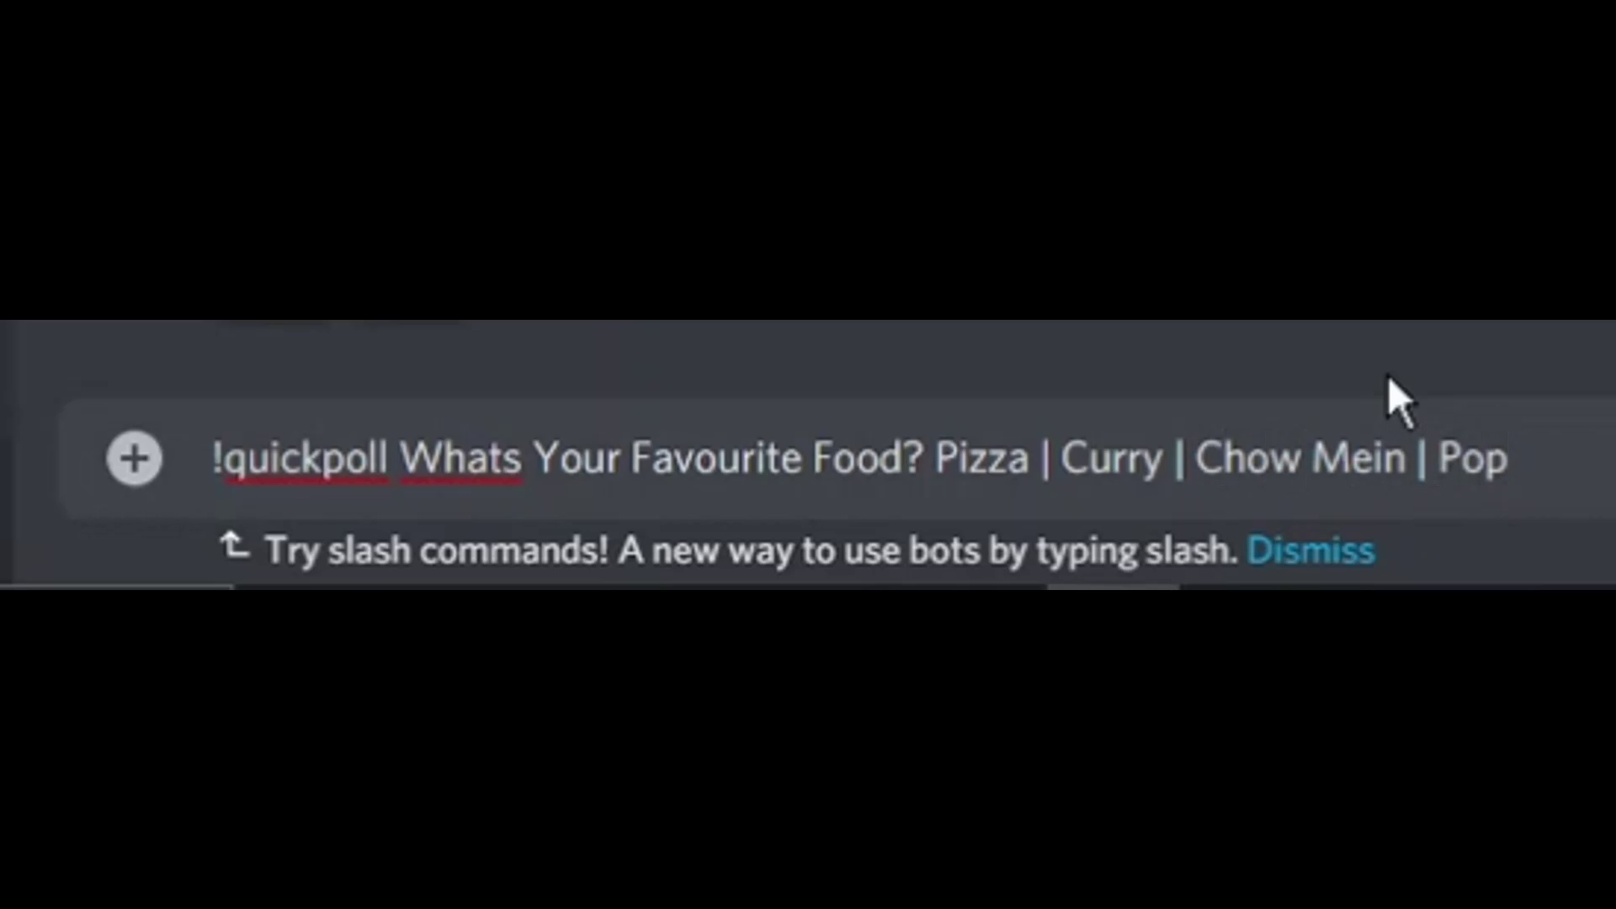
text(corn)
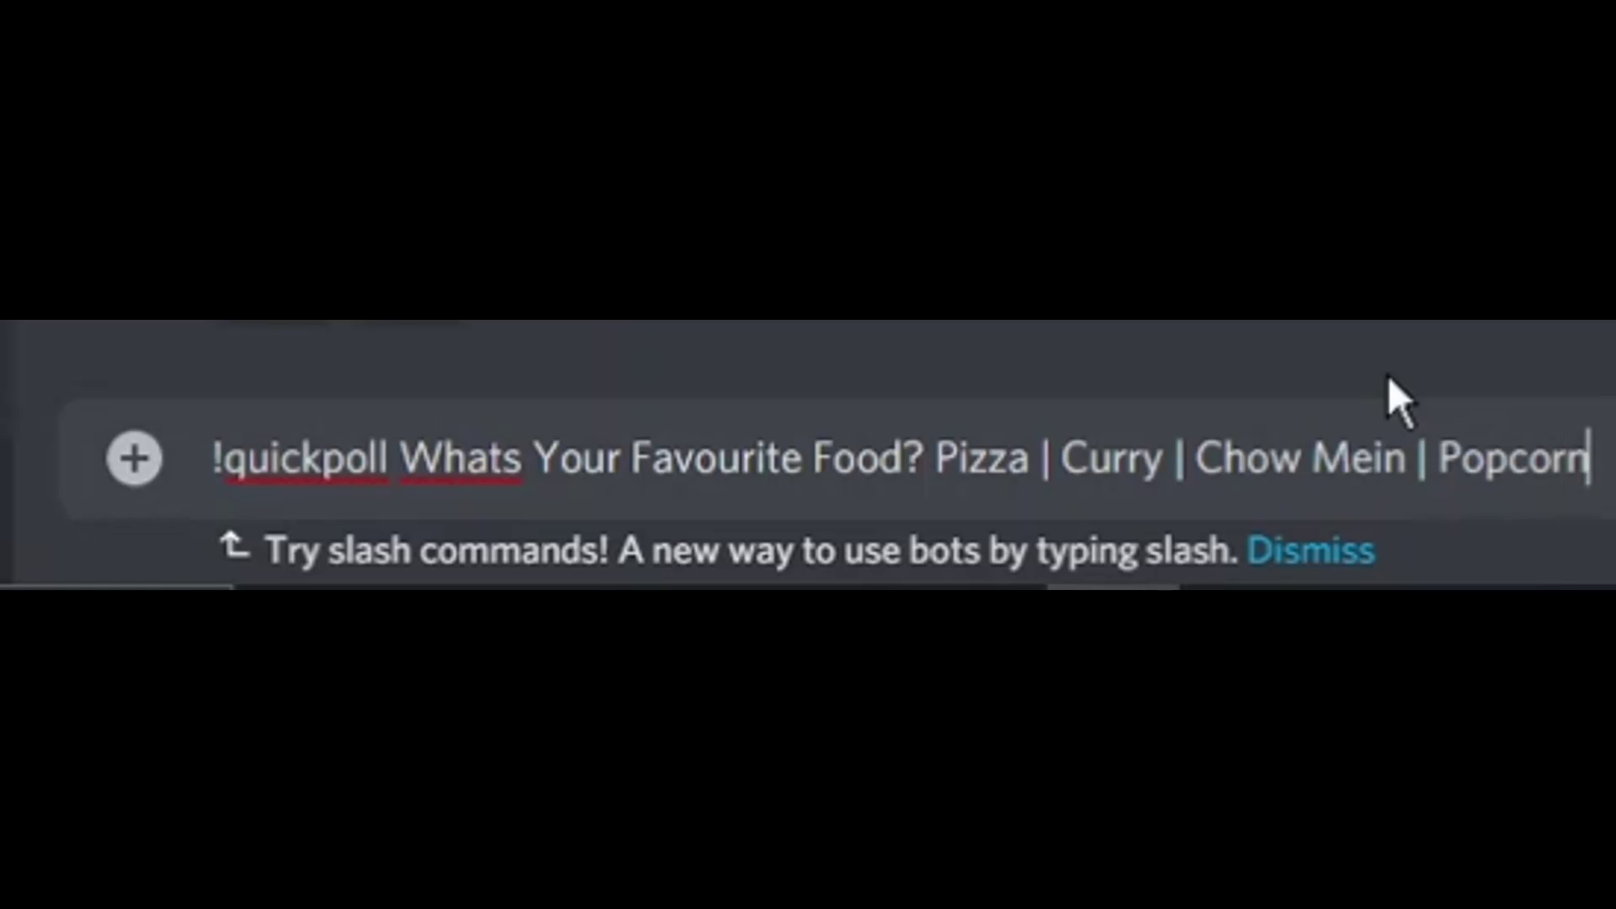
key(Return)
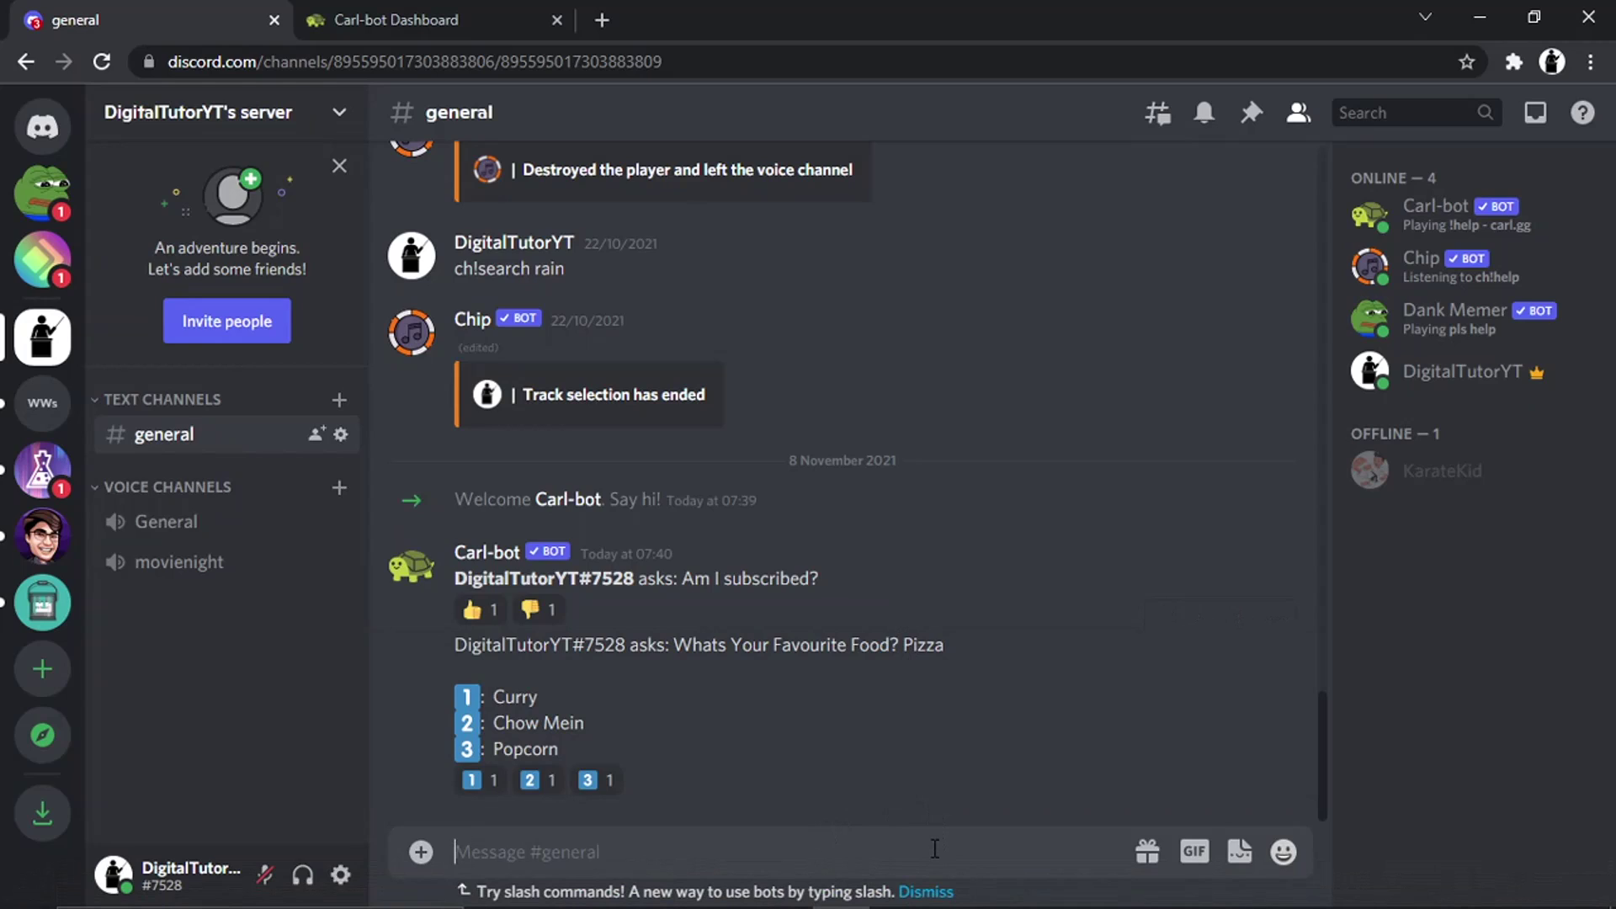
Post "!quickpoll Whats your favourite food? | Pizza | Curry | Chow Mein | Popcorn" in the general channel
text(e)
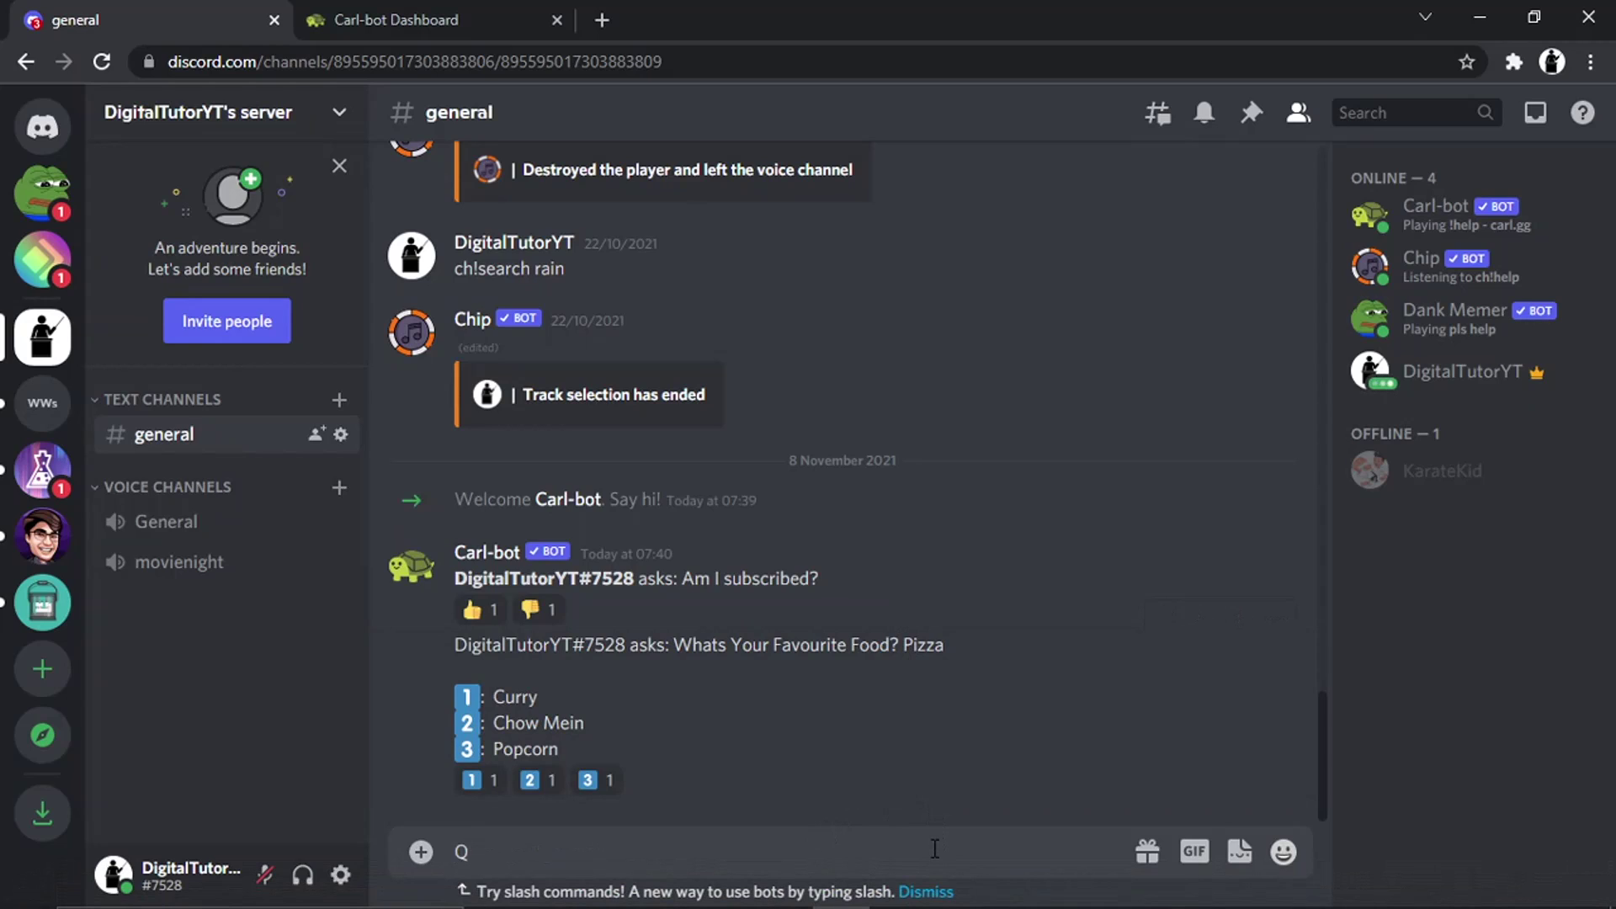
key(BackSpace)
text(E)
key(BackSpace)
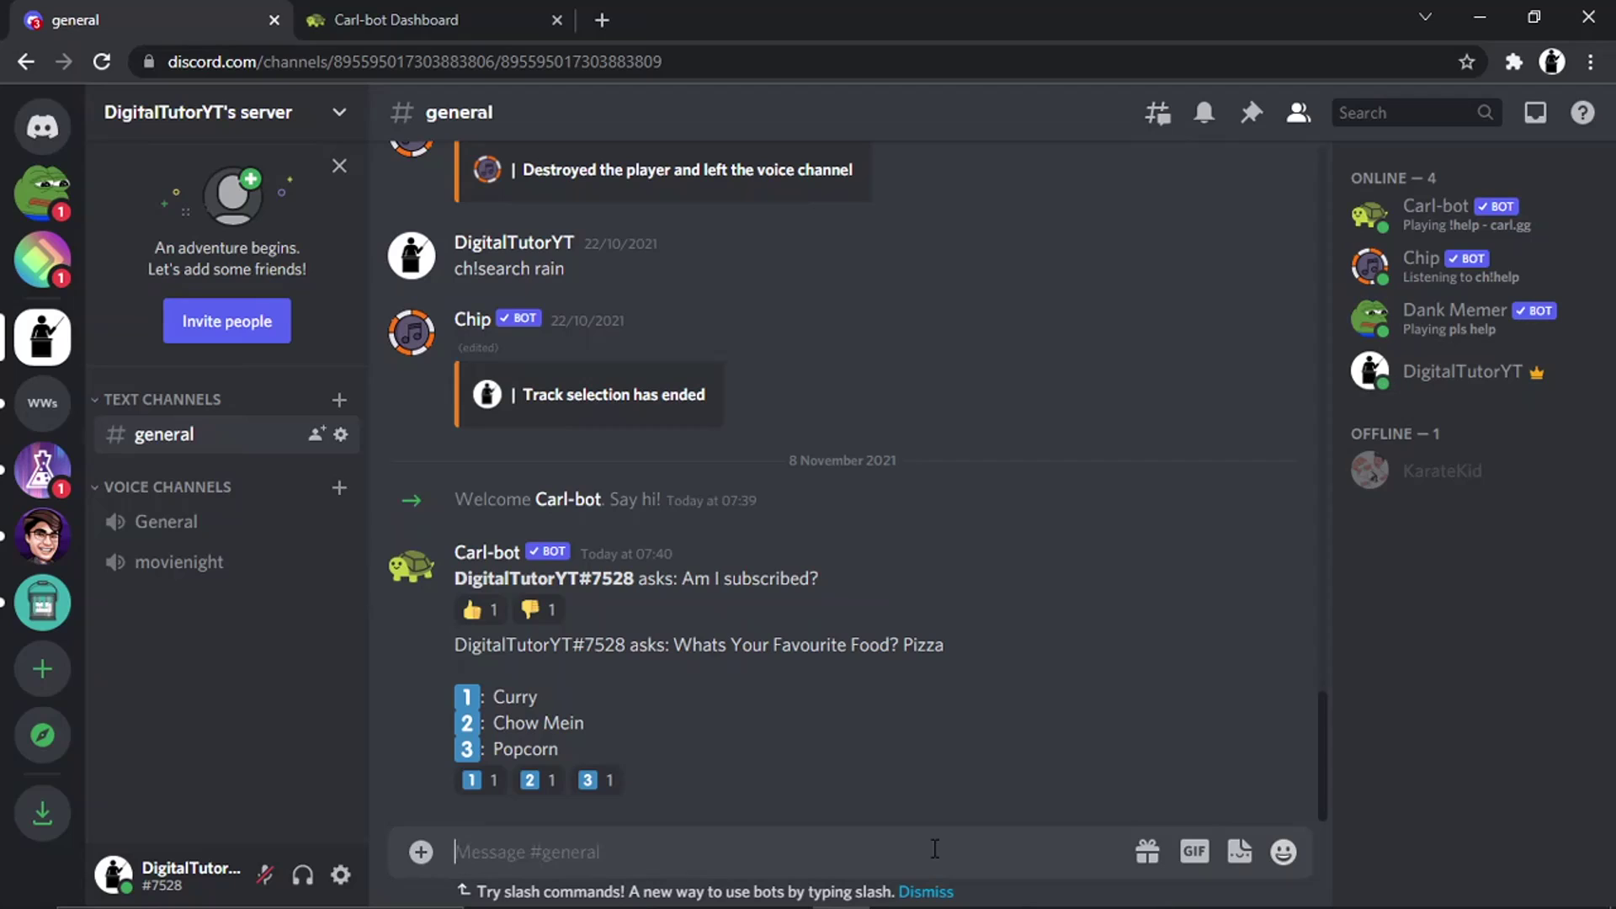
text(!q)
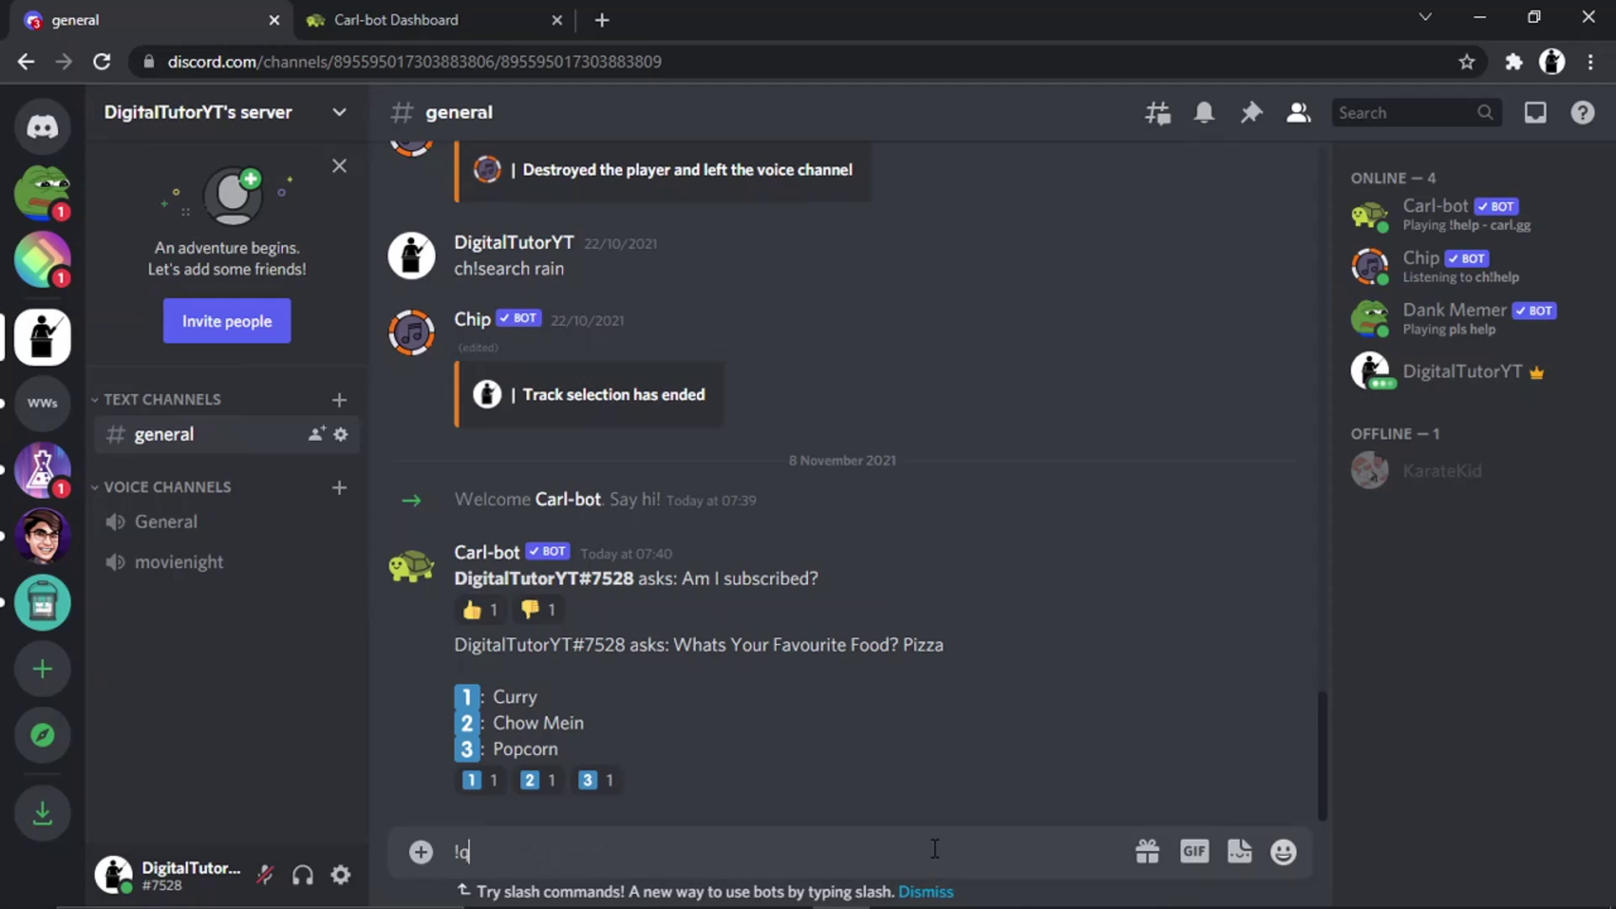
text(uickpoll Whats yo)
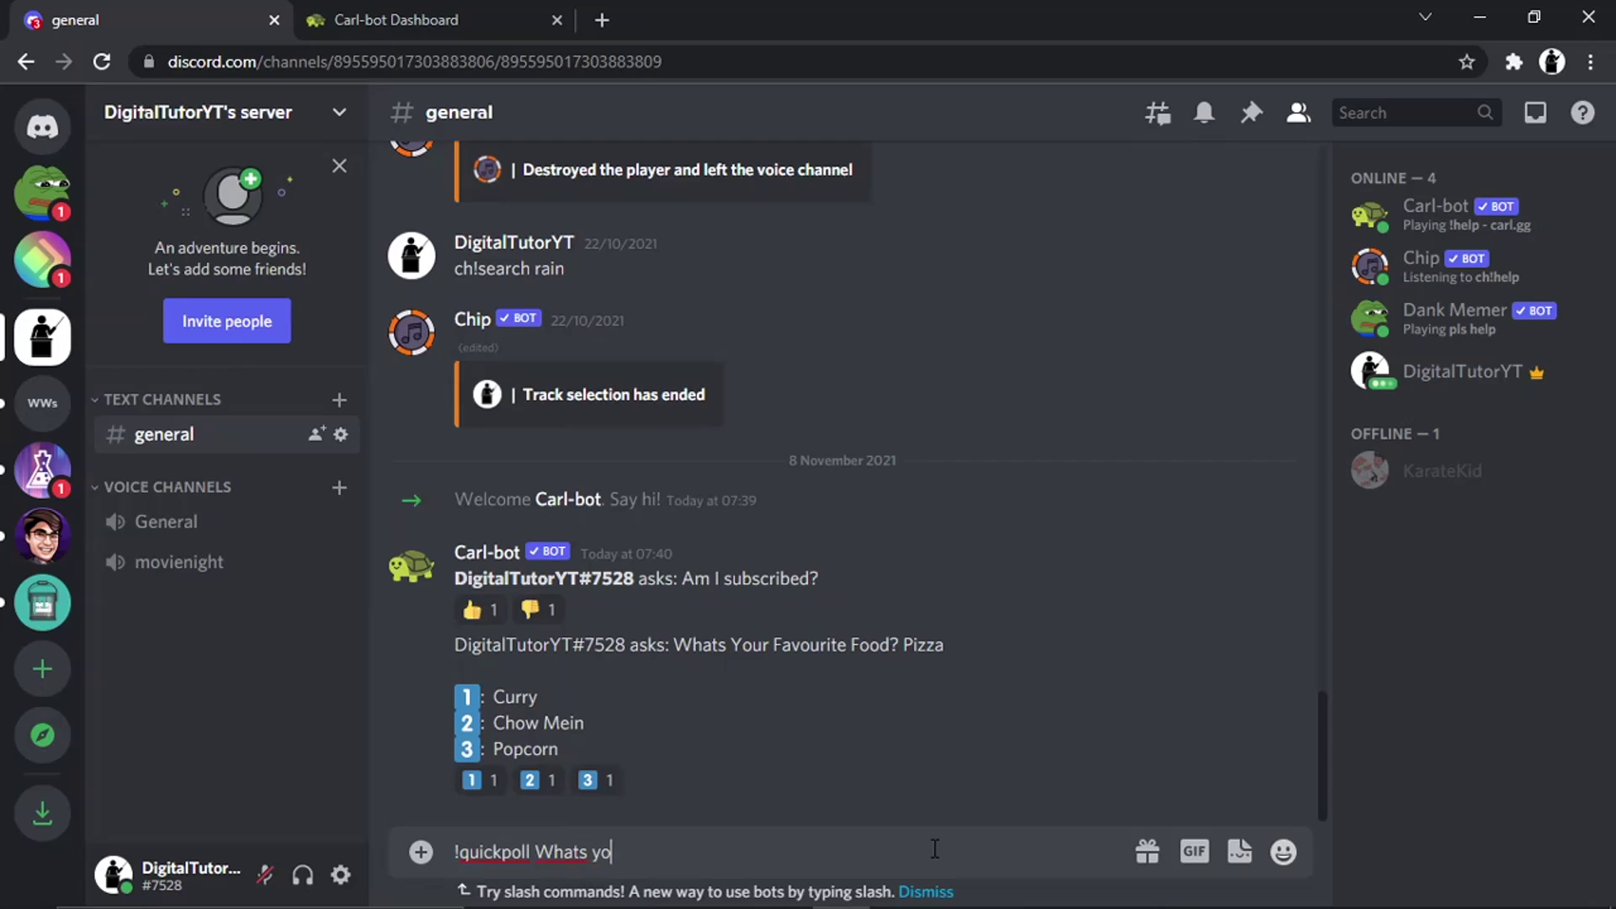
text(ur favourite food? )
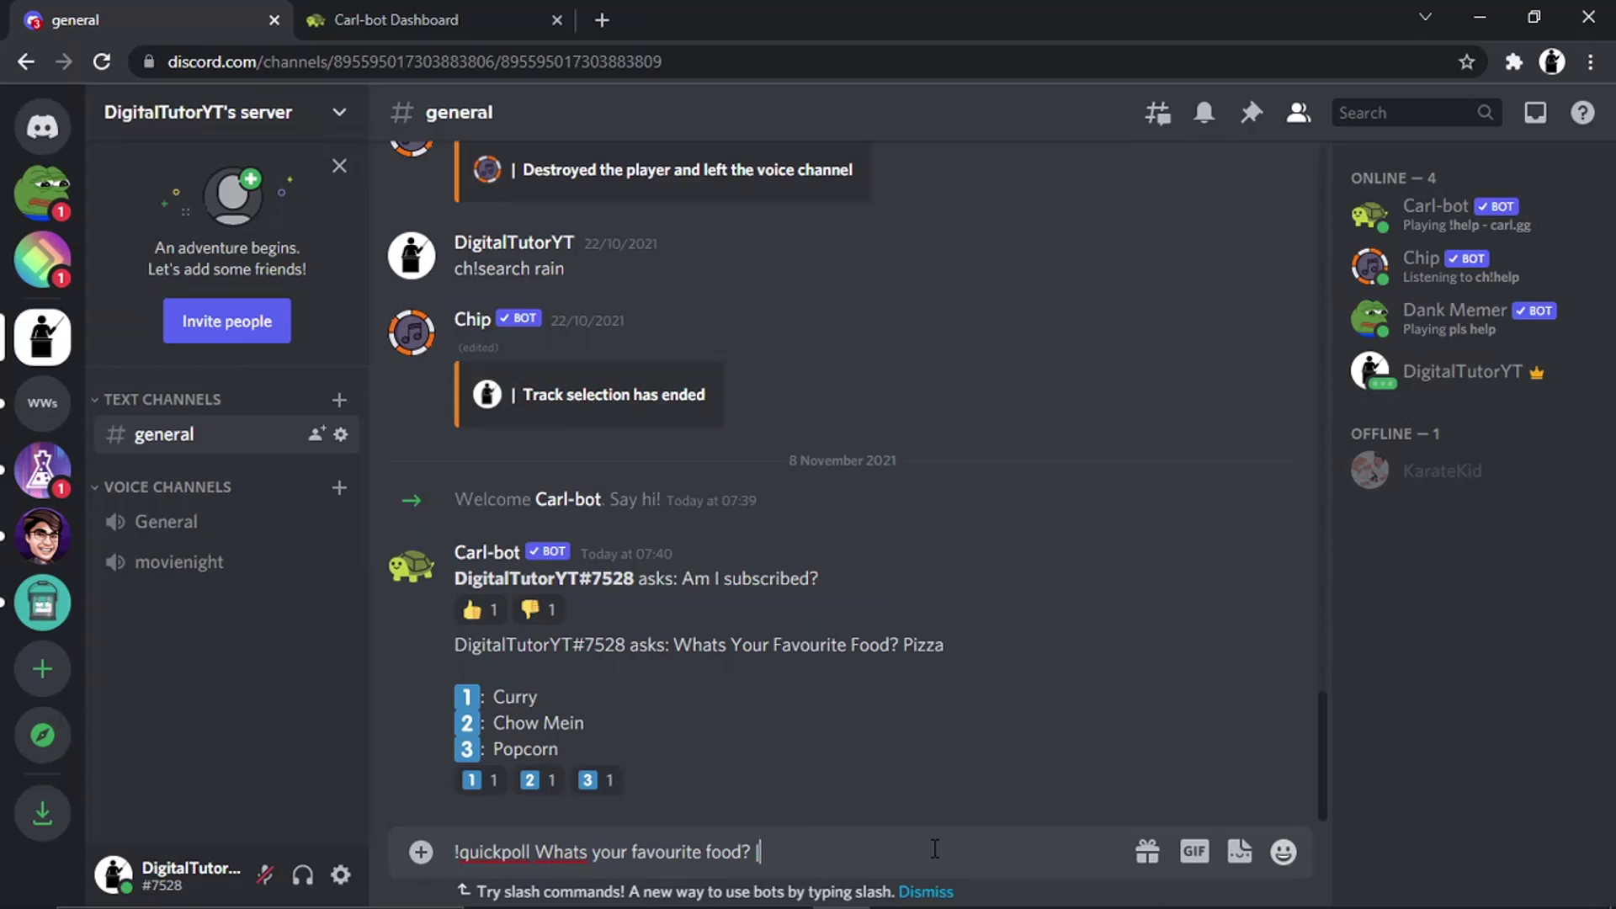
text(| Pizza | Curry |)
text(Chow Mw)
key(BackSpace)
text(ein | Popcorn)
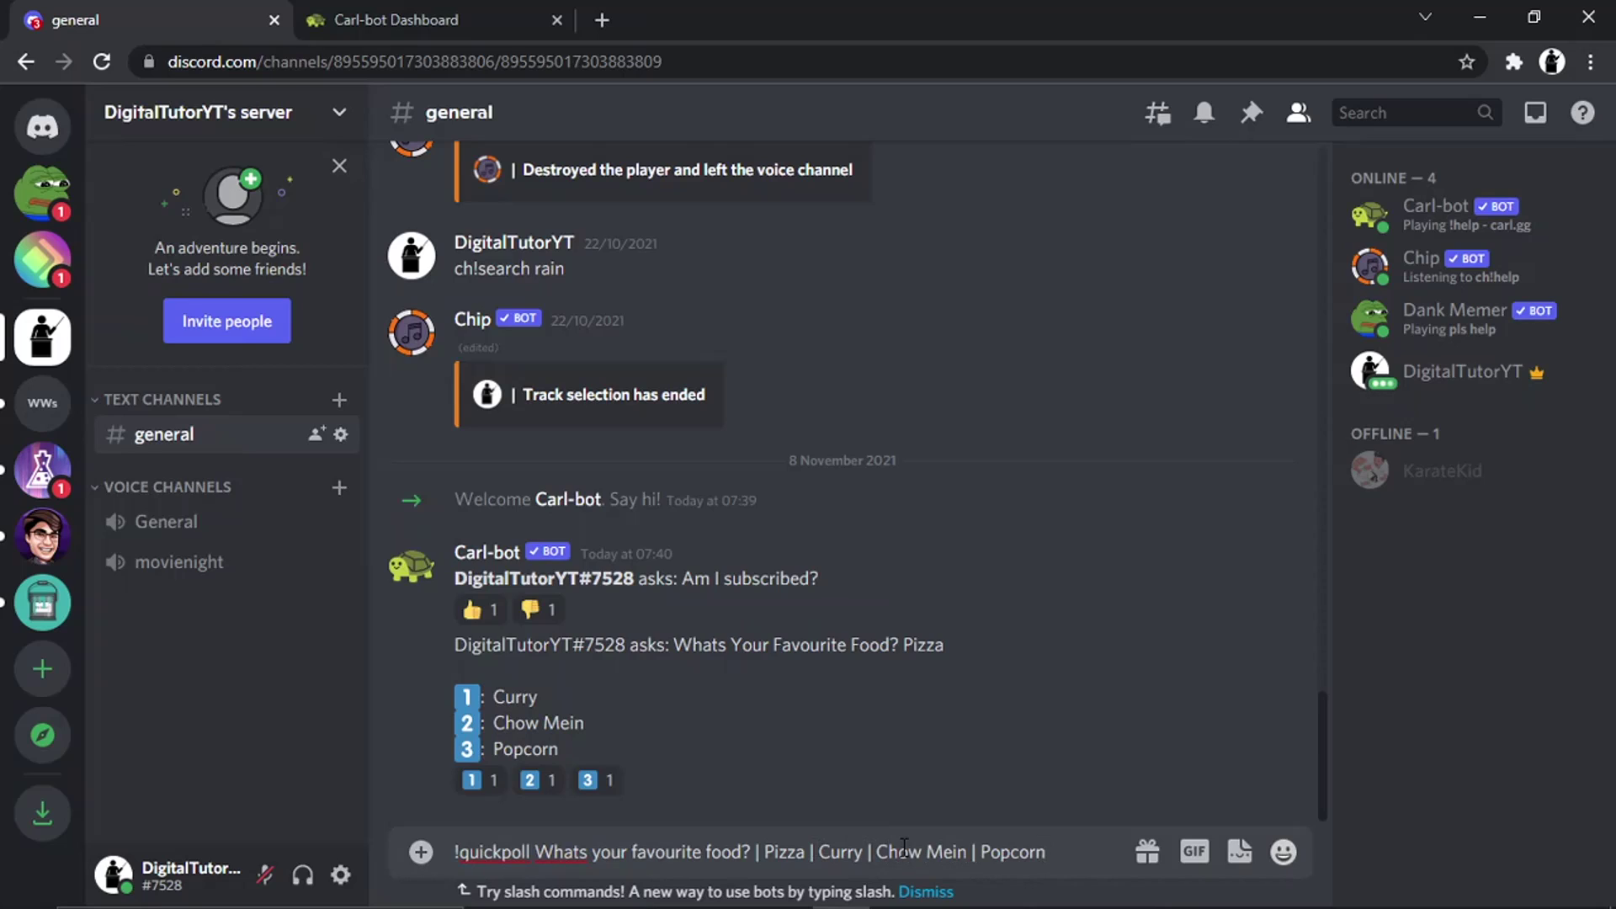
key(Return)
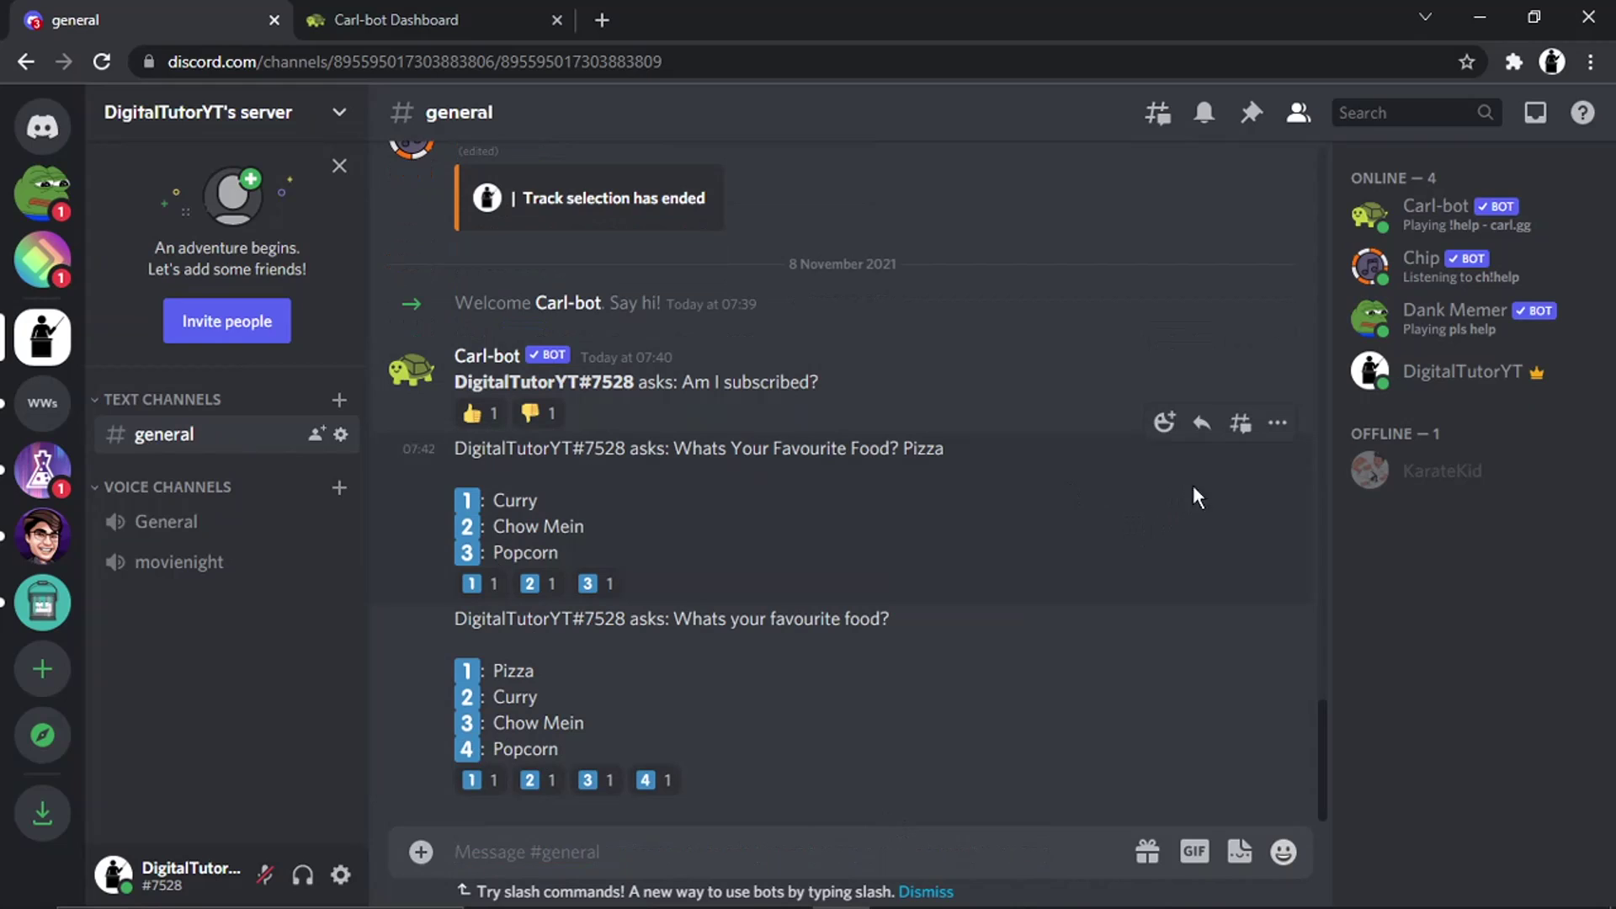
Delete Carl-bot's first favourite-food poll, the one with Pizza inside the question, from the general channel
right_click(1279, 422)
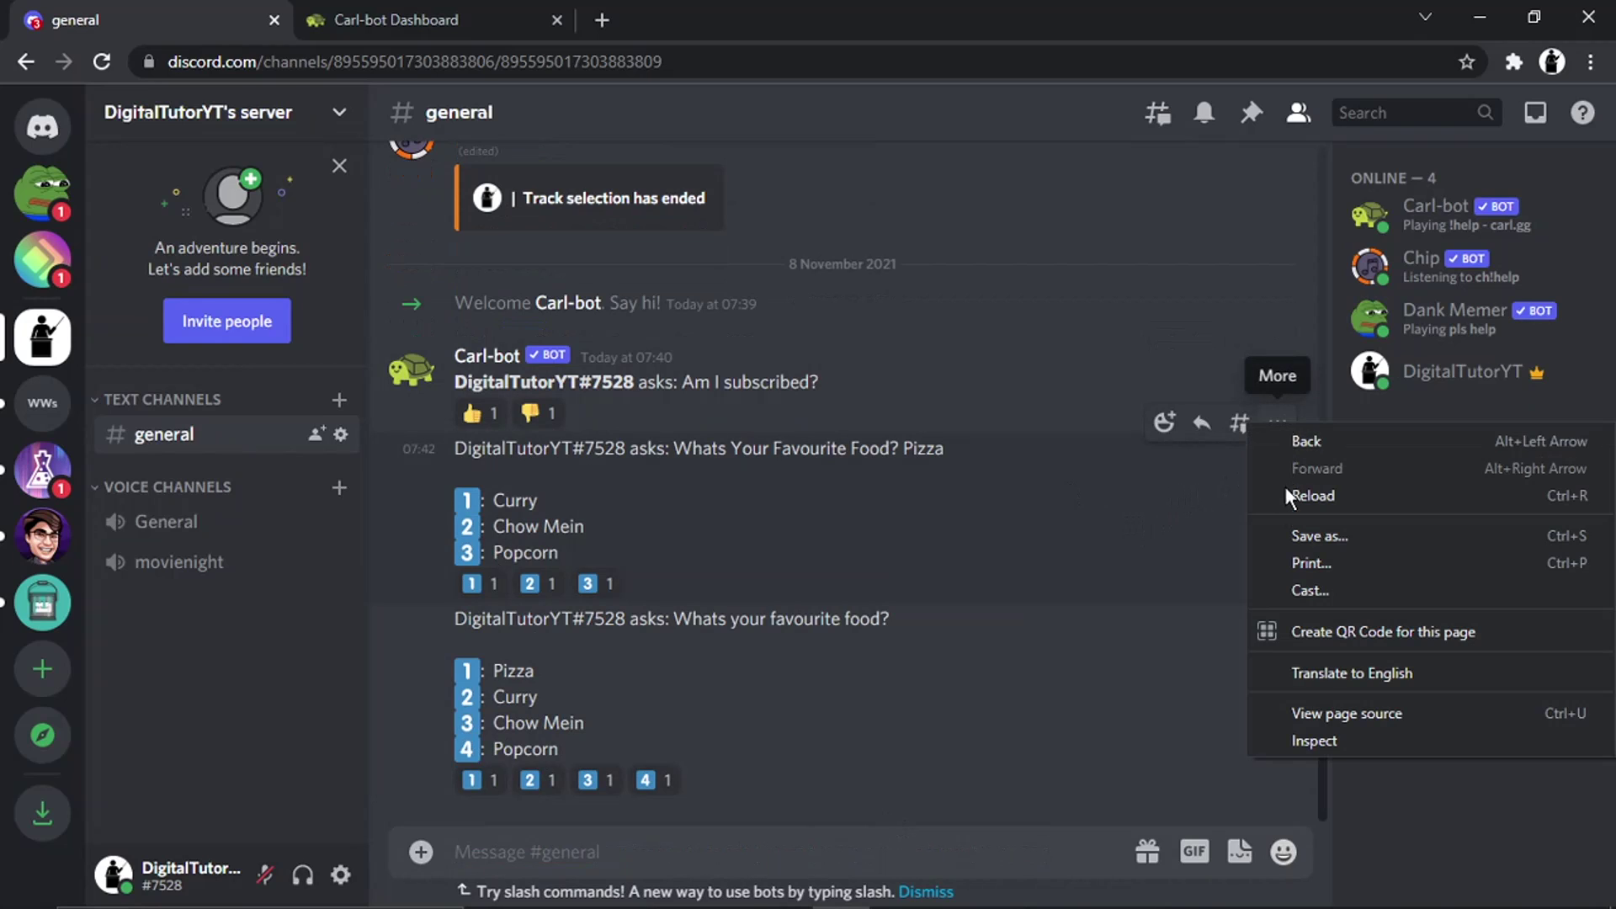
click(1271, 414)
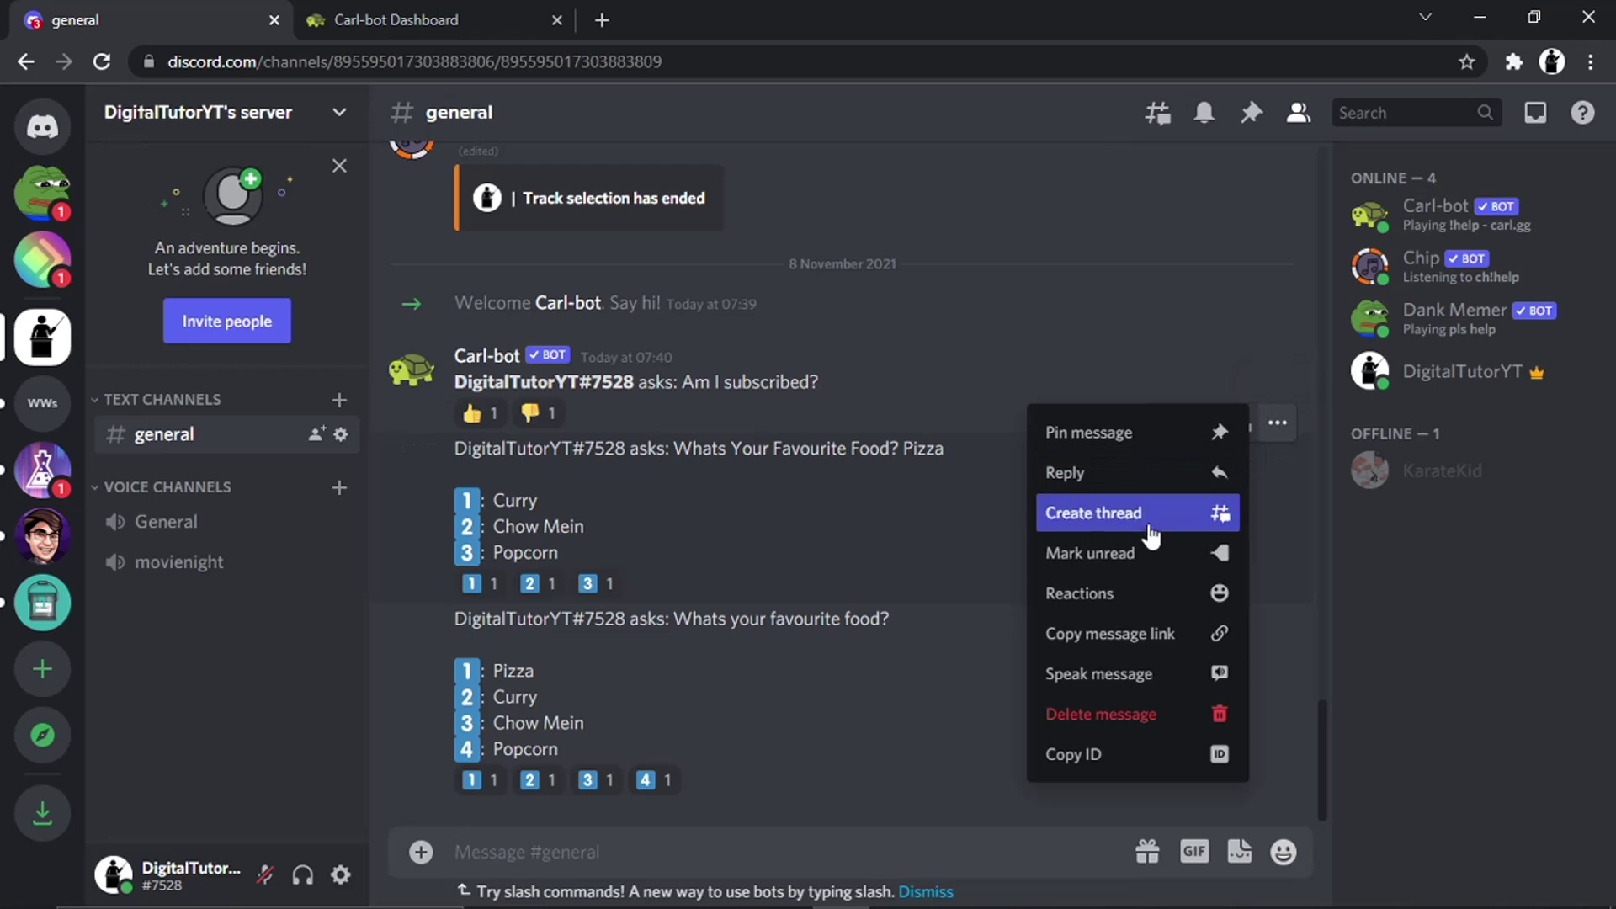
click(1111, 714)
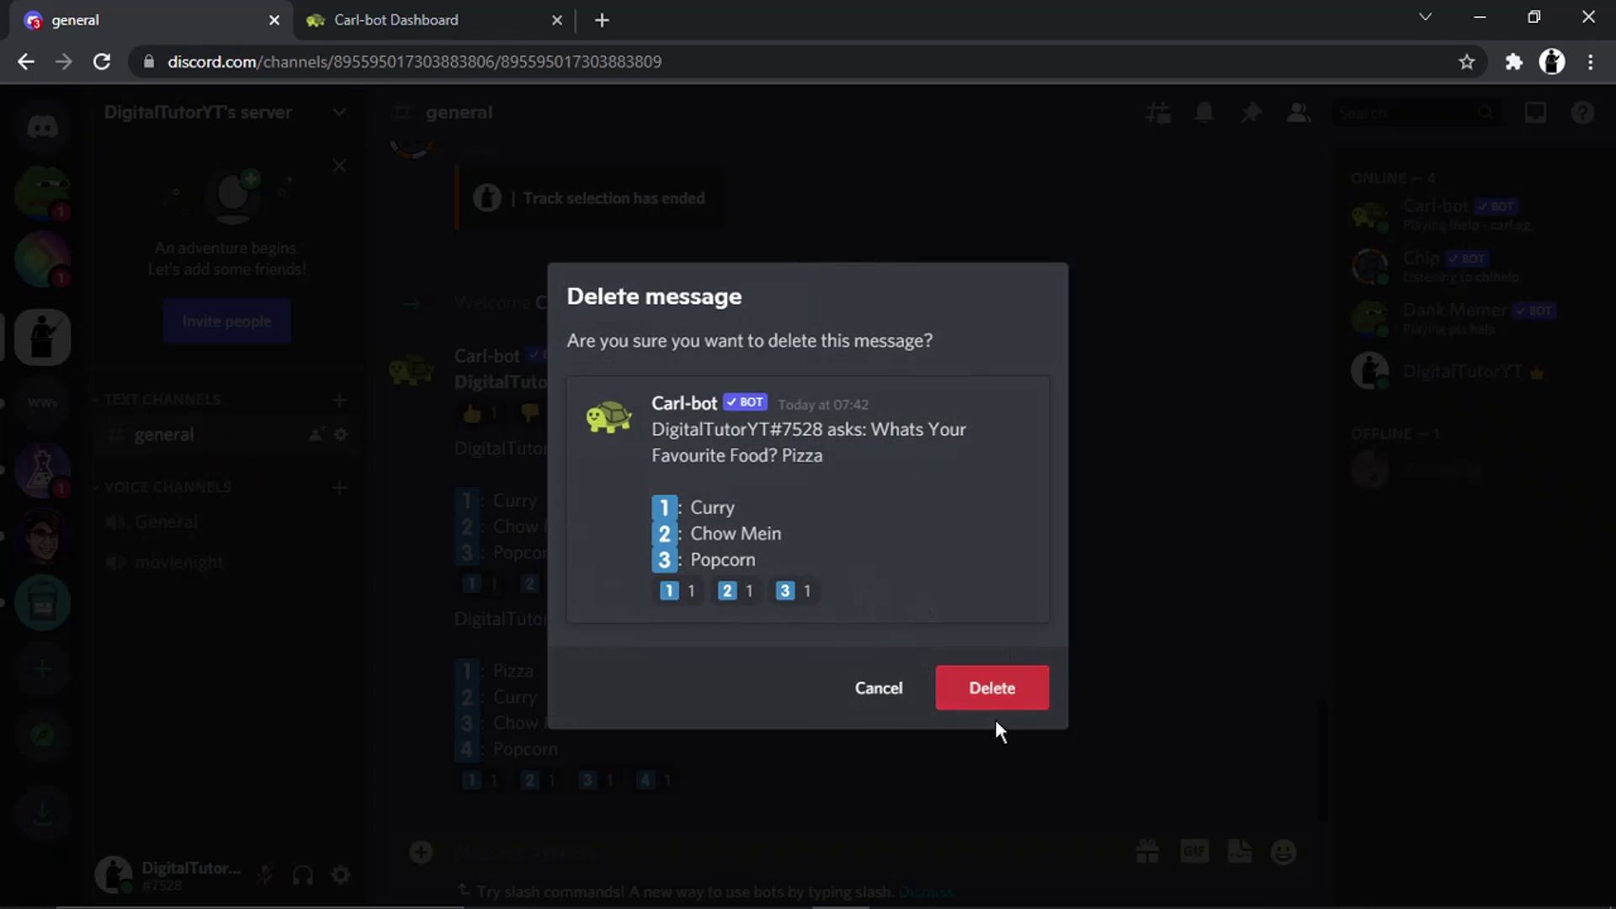
click(1004, 688)
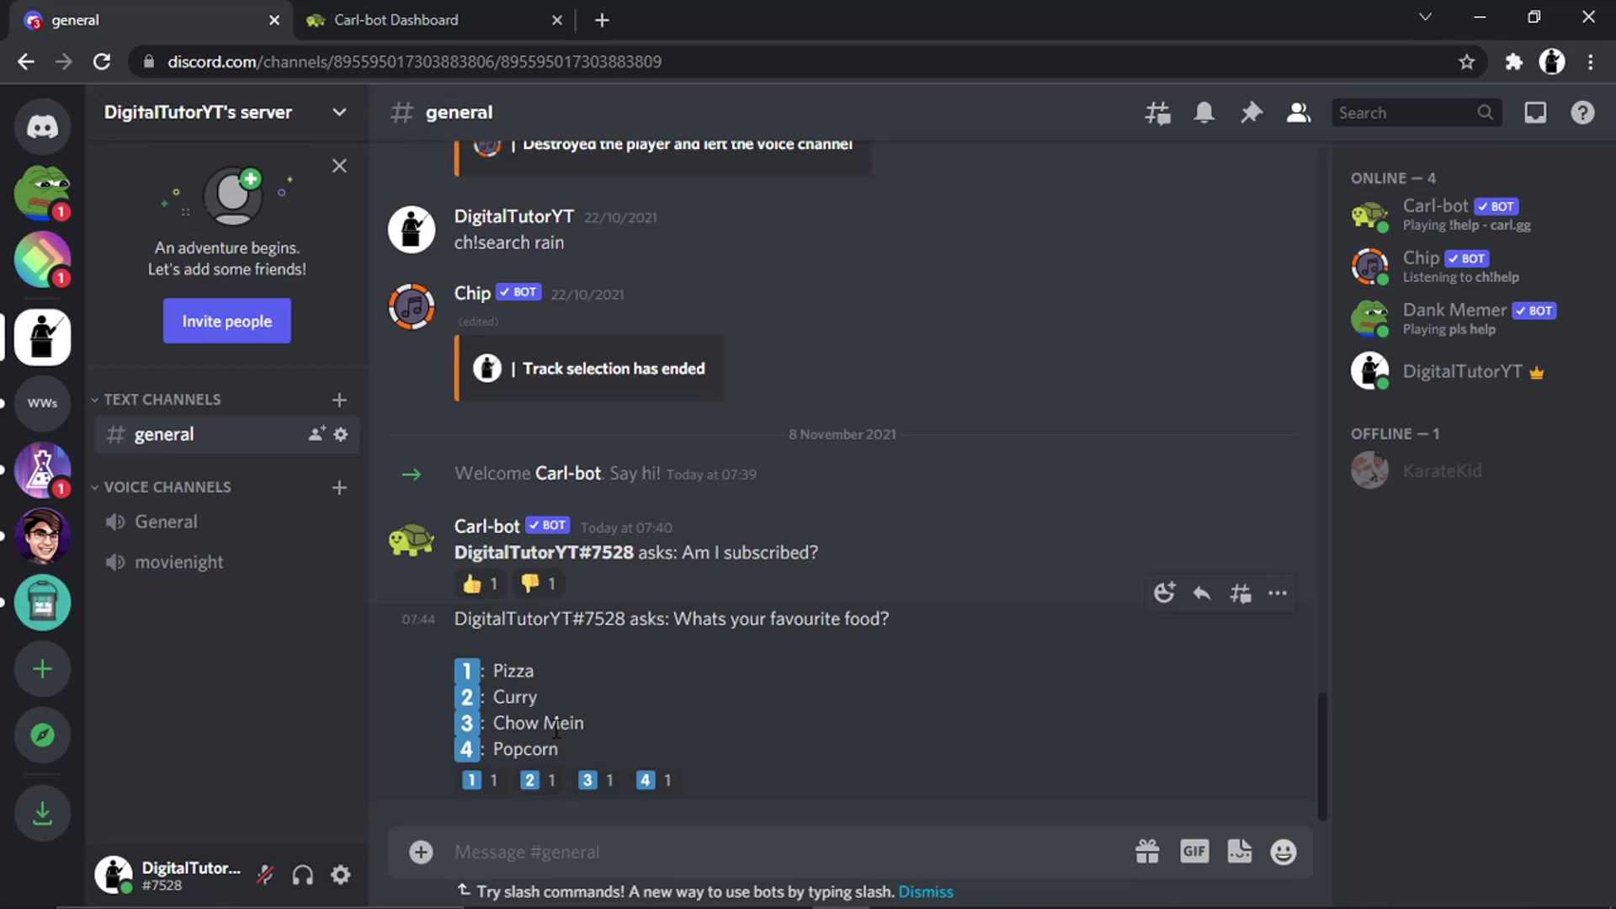
Vote for Chow Mein (3) and Pizza (1) in the four-option favourite-food poll
click(593, 787)
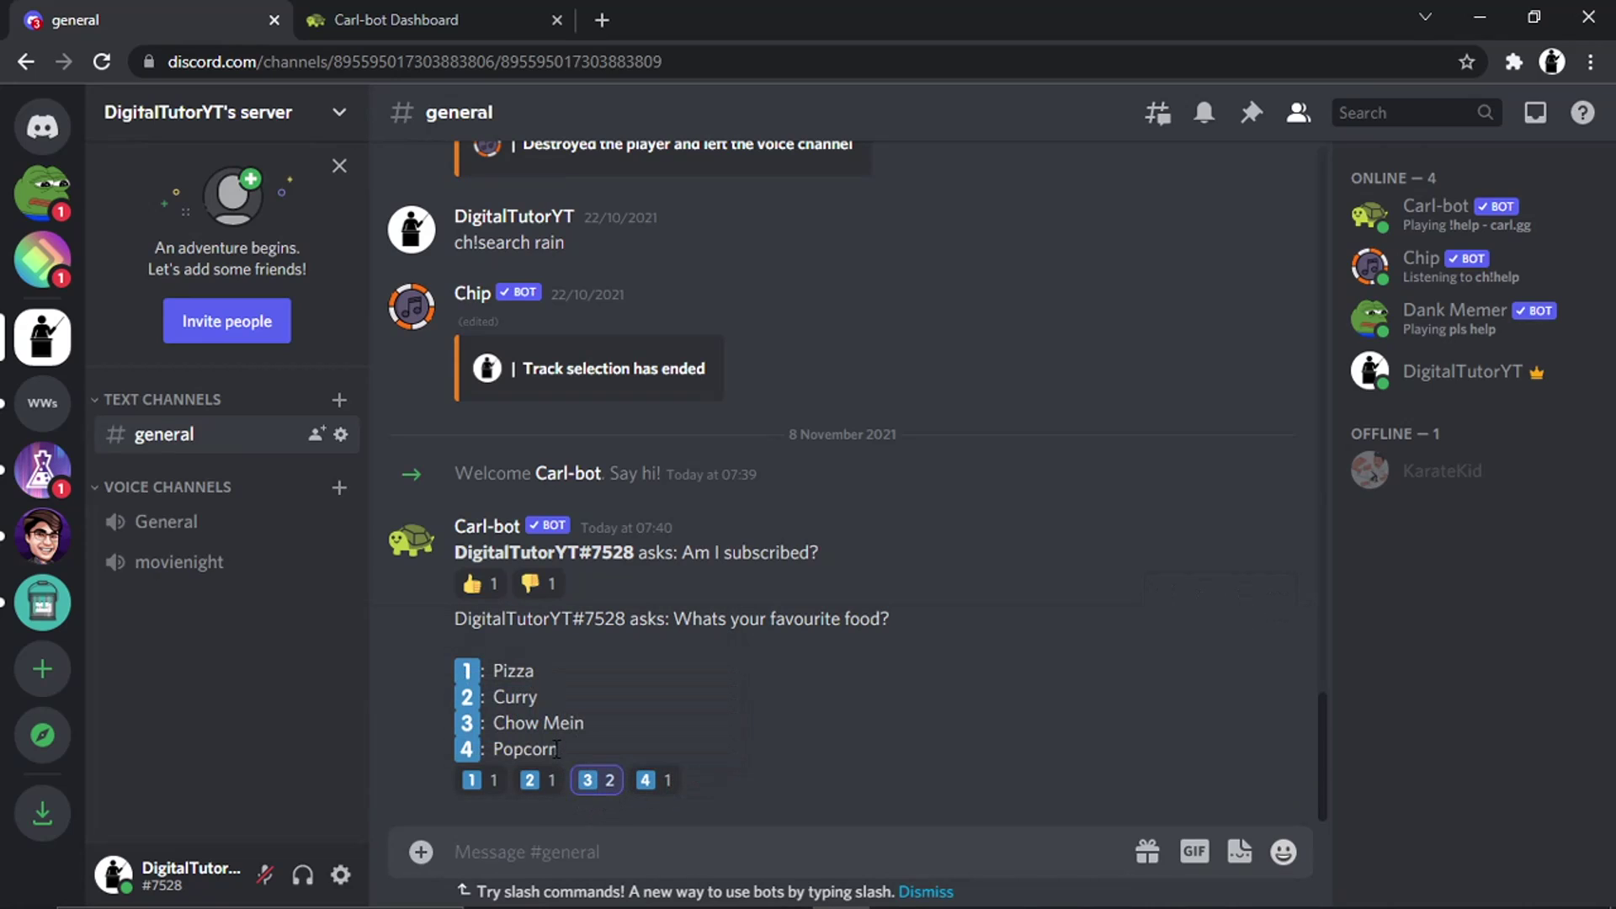
click(486, 792)
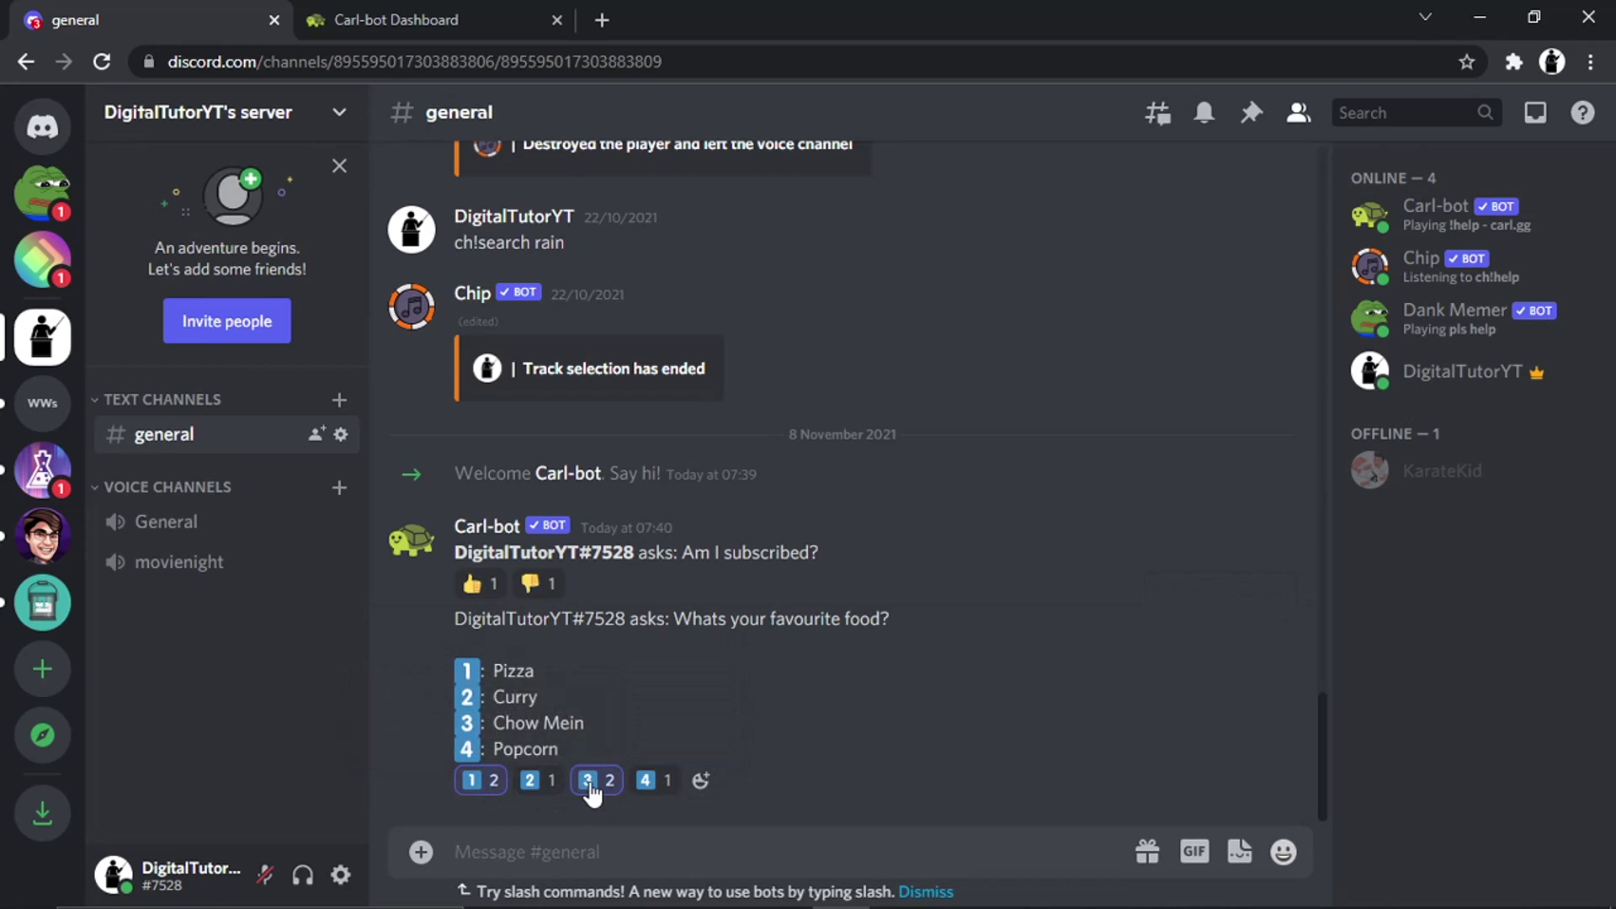